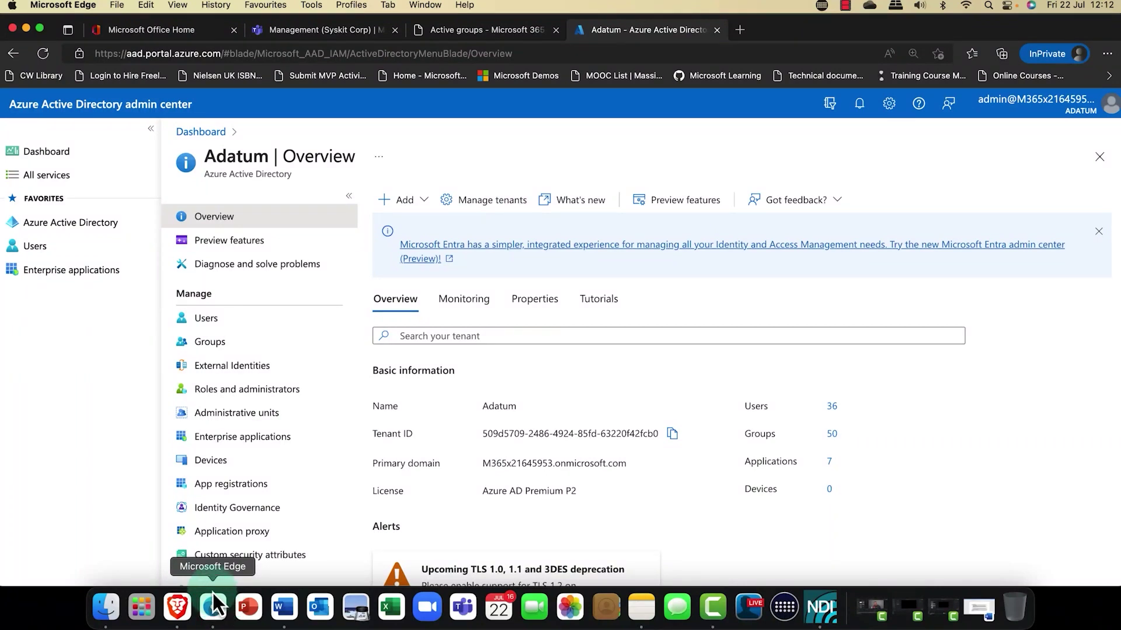
- Review the default cross-tenant access settings of the Adatum tenant's External Identities and return to the External Identities overview
click(227, 366)
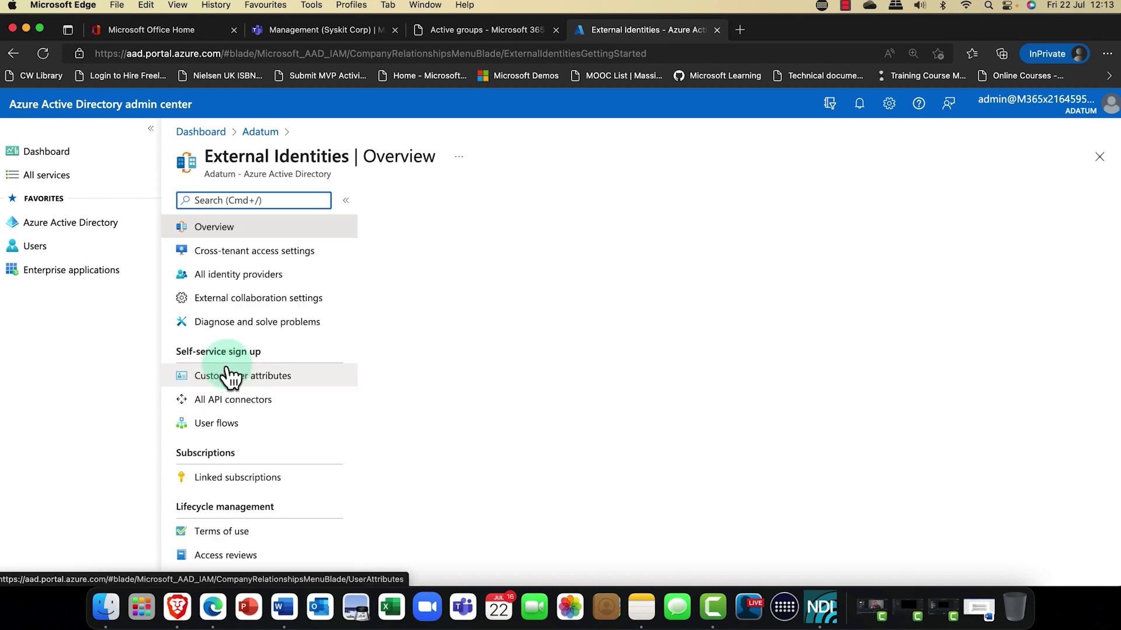
click(243, 262)
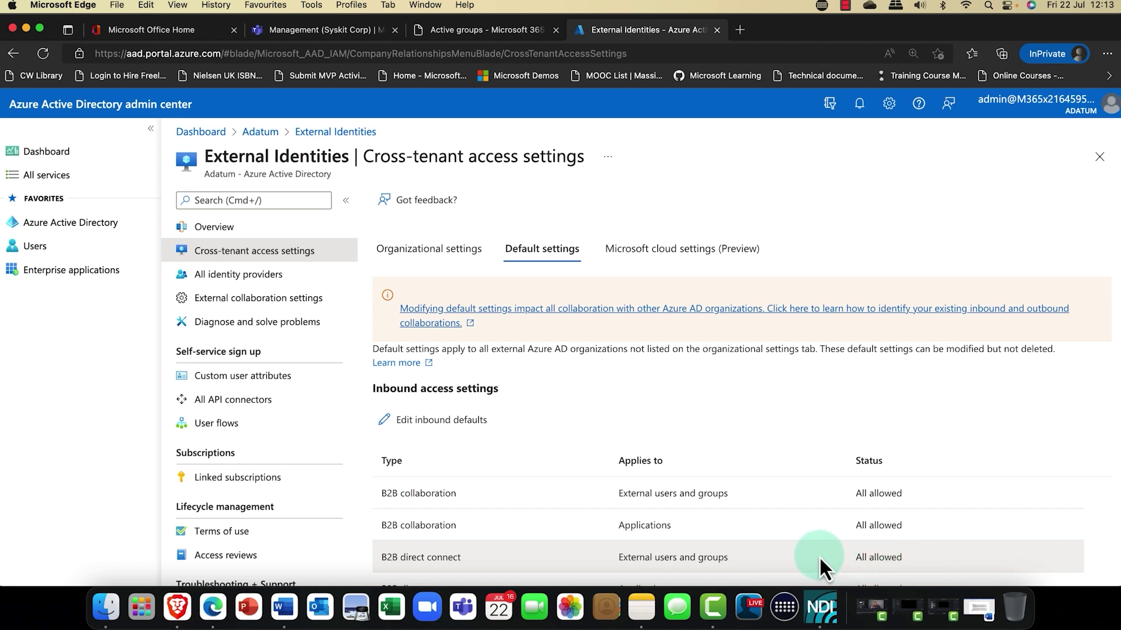
click(260, 229)
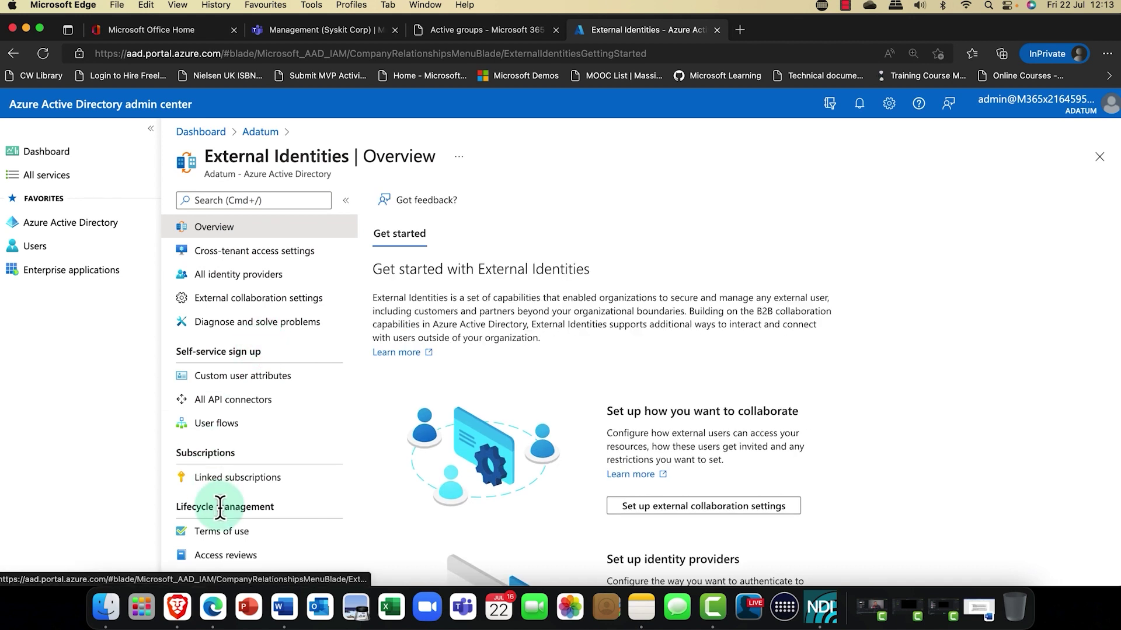
- Check the Contoso tenant's overview in Brave, switch back to Microsoft Edge, and close the External Identities page
click(178, 610)
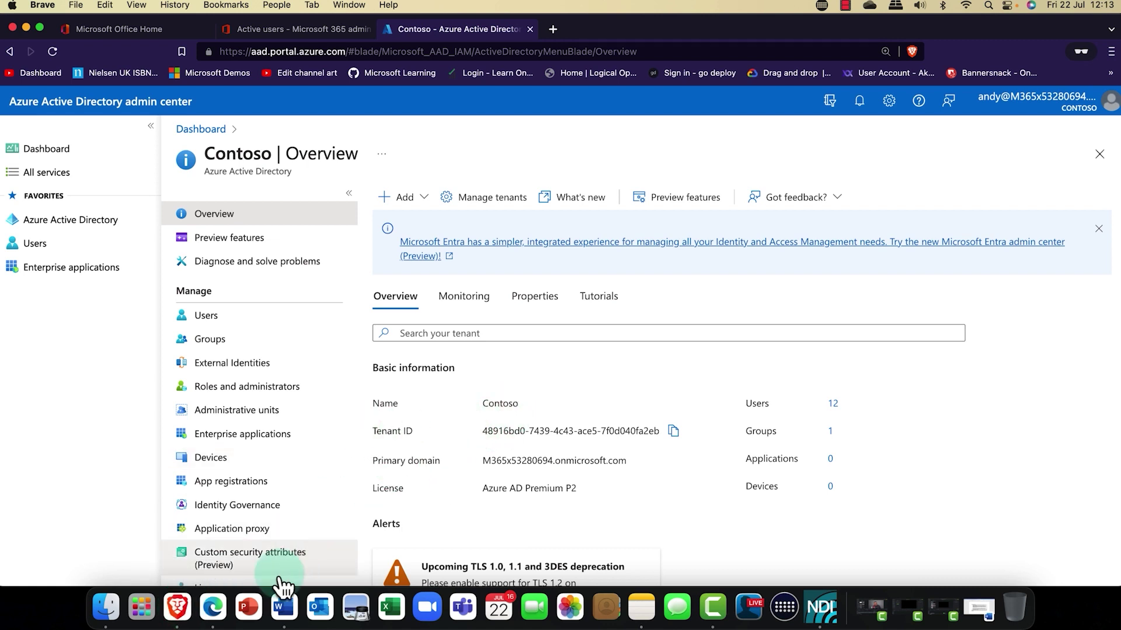
click(214, 608)
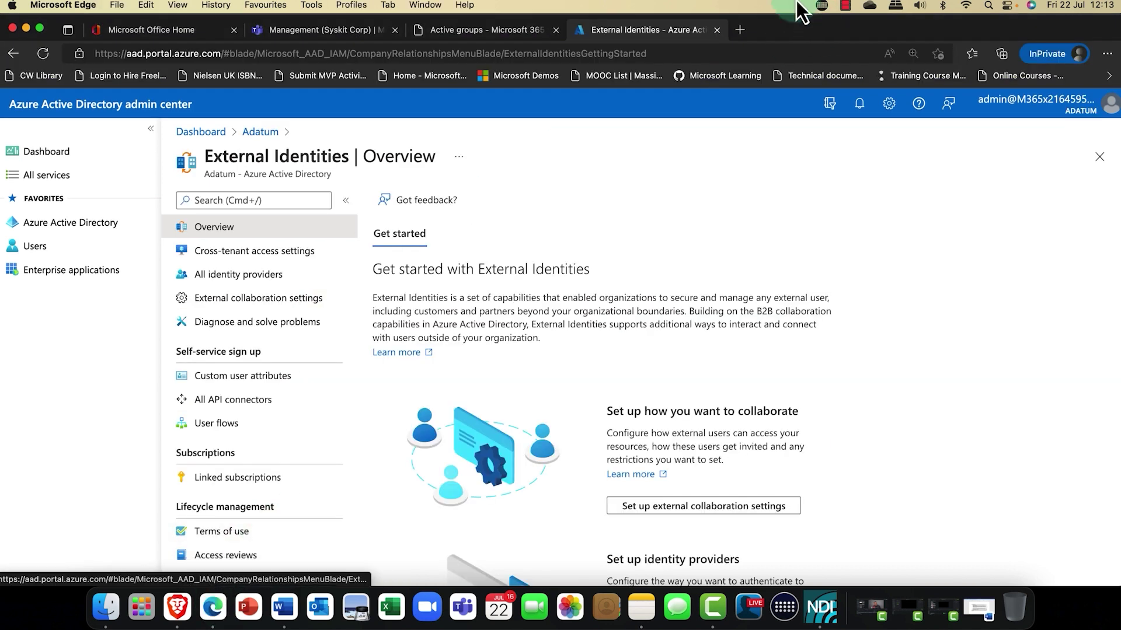
click(689, 41)
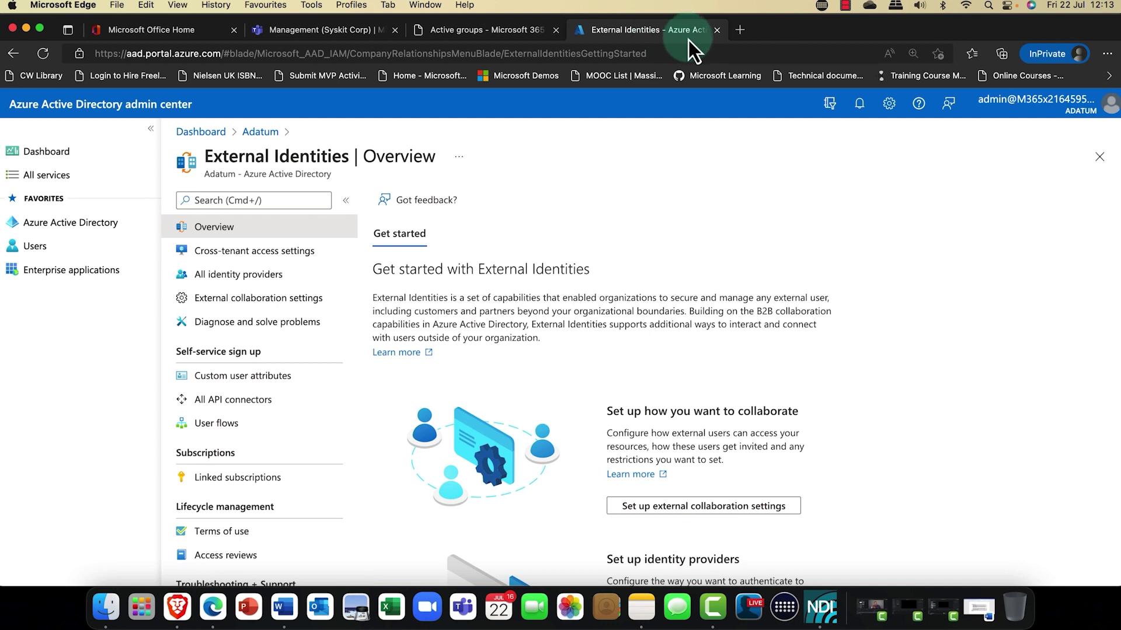
click(719, 32)
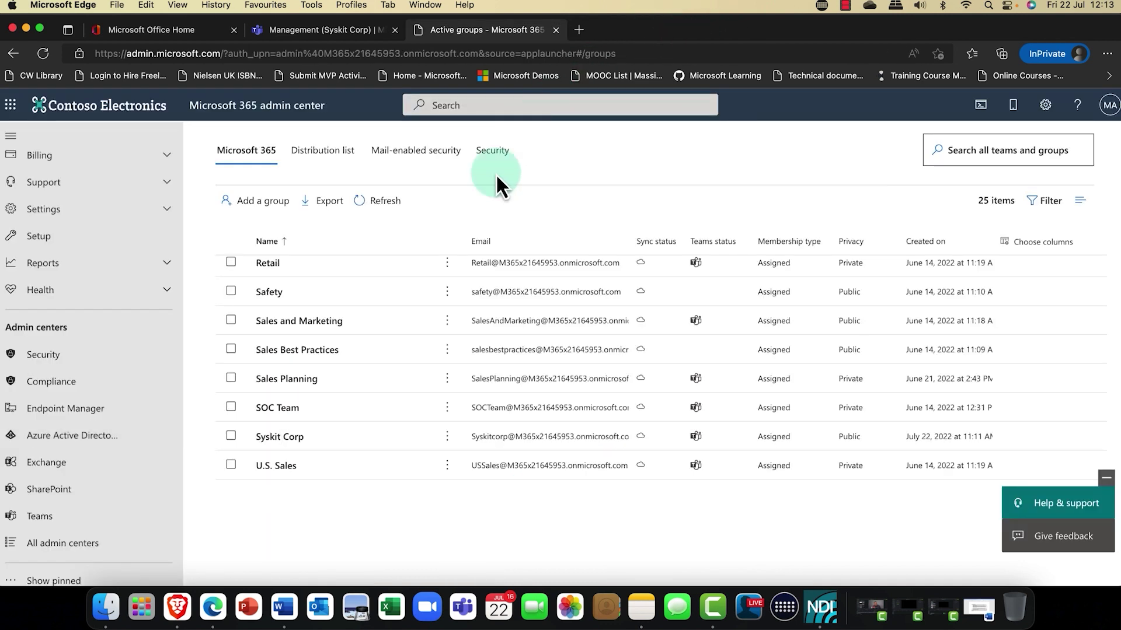
- Find the Syskit Corp team among the active Microsoft 365 teams and groups and open its details
click(505, 257)
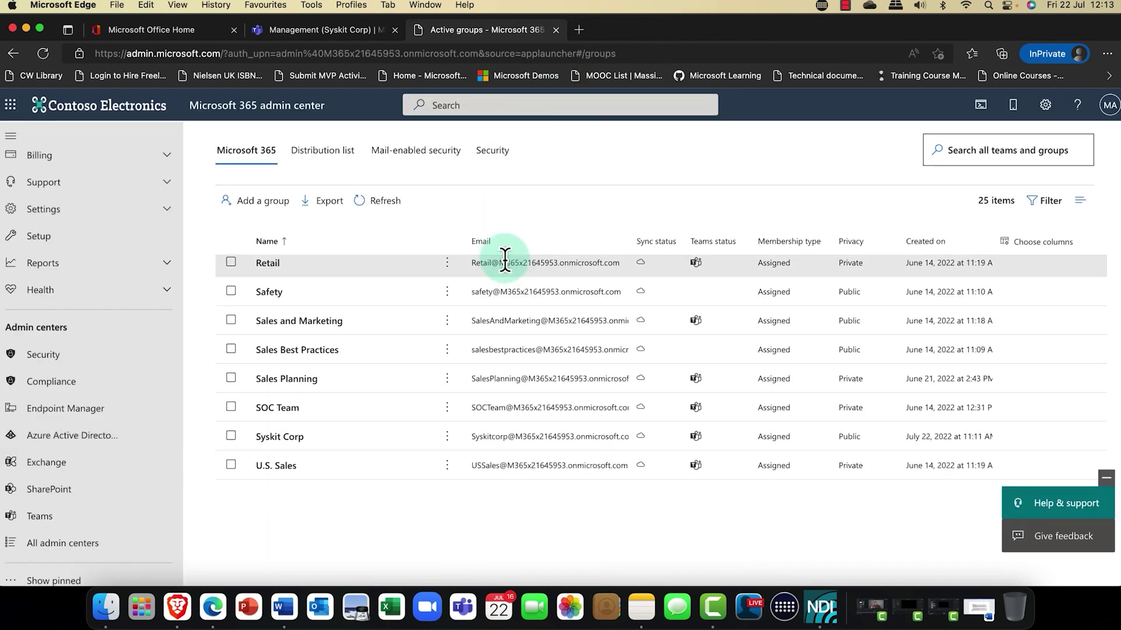
scroll(315, 333, up, 5)
click(314, 330)
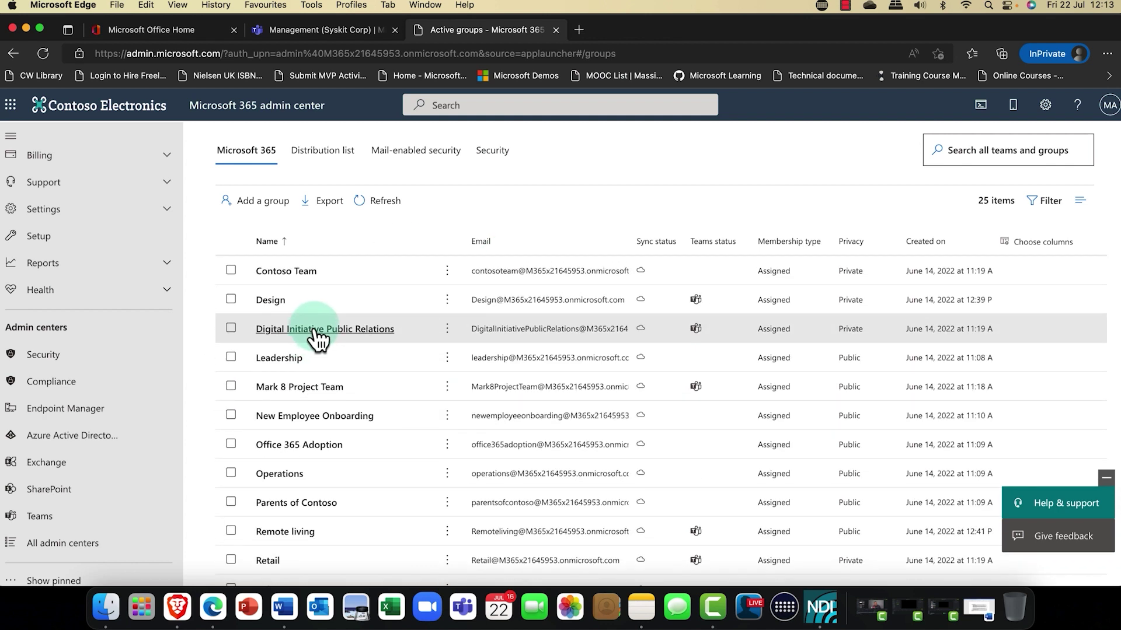
scroll(315, 335, up, 3)
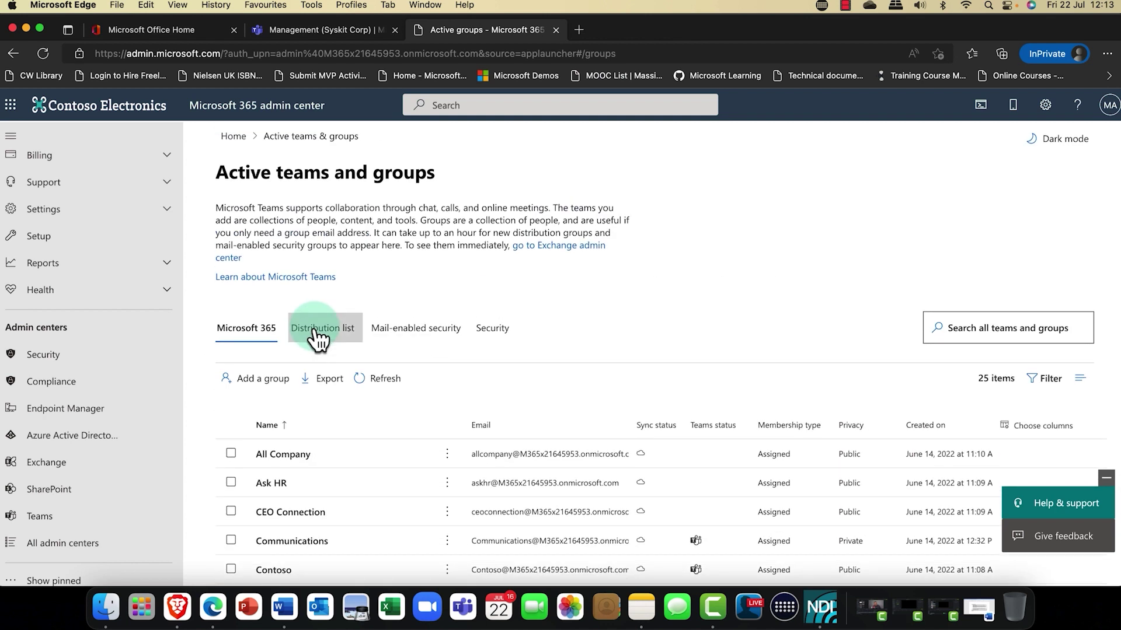
scroll(315, 339, down, 3)
scroll(315, 337, down, 3)
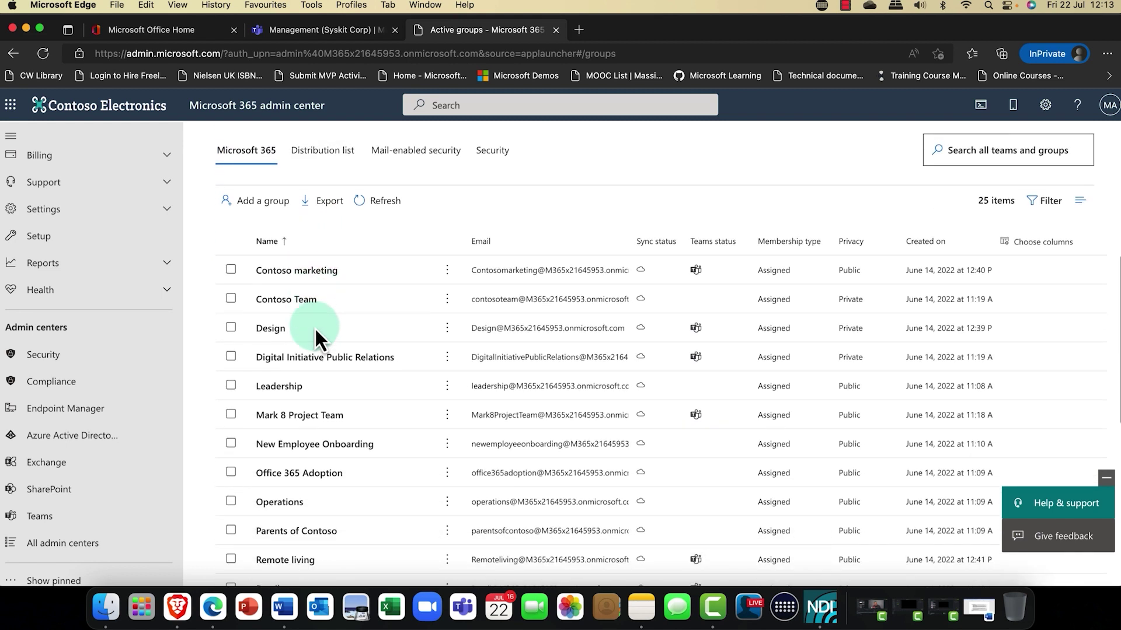
scroll(314, 327, down, 6)
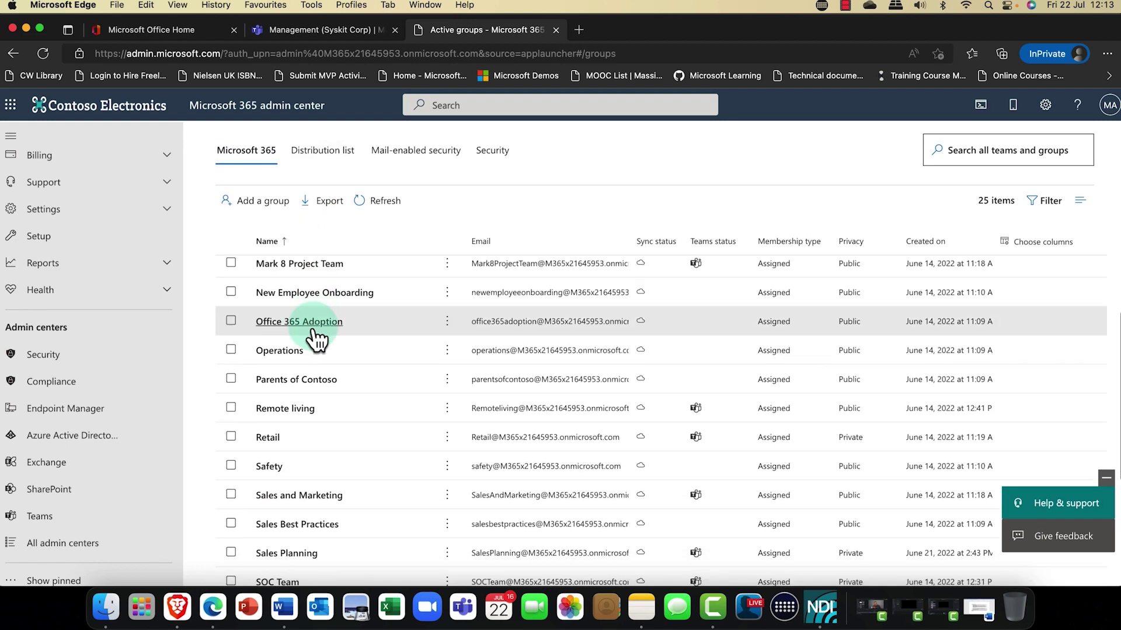
scroll(314, 332, down, 1)
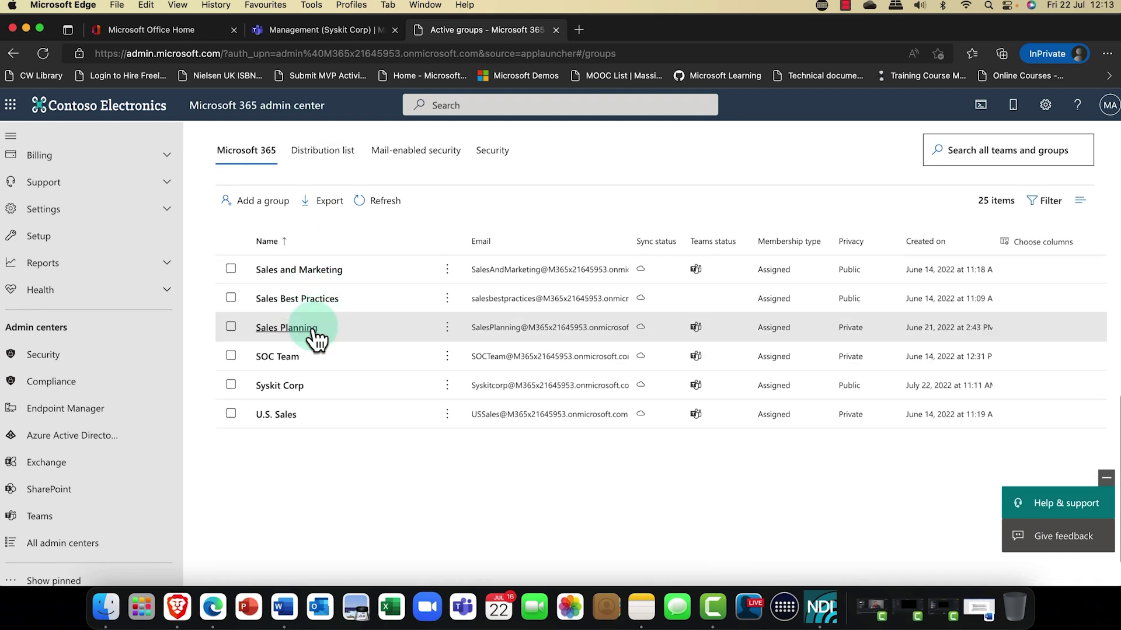
click(284, 390)
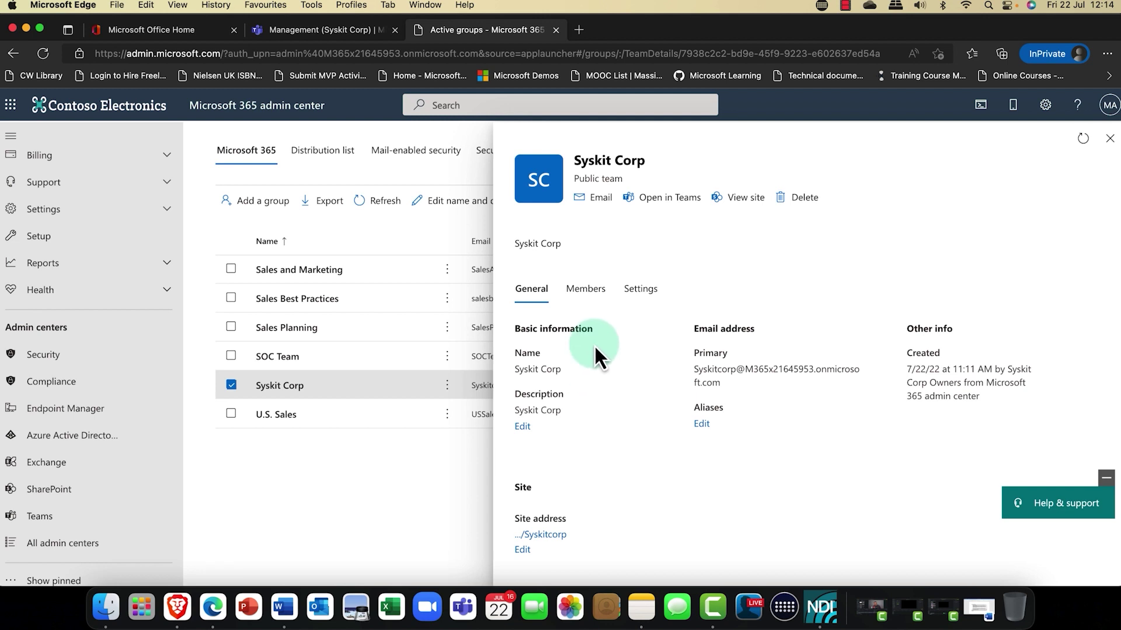
- Review the owners, members and guests of the Syskit Corp team
click(590, 296)
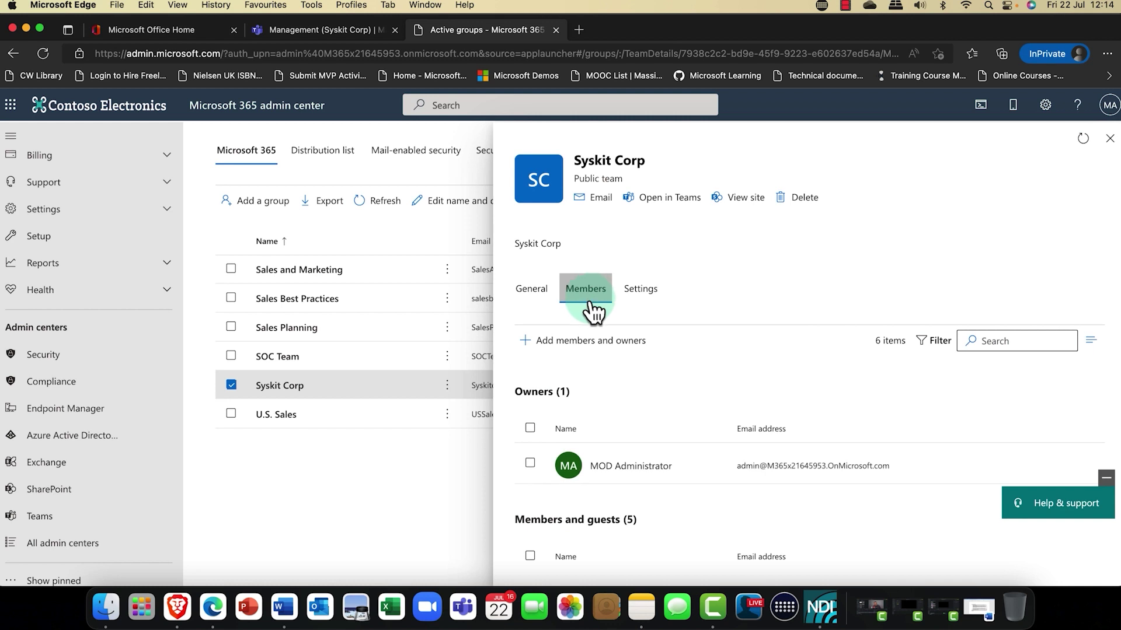
scroll(595, 344, down, 2)
scroll(599, 449, down, 4)
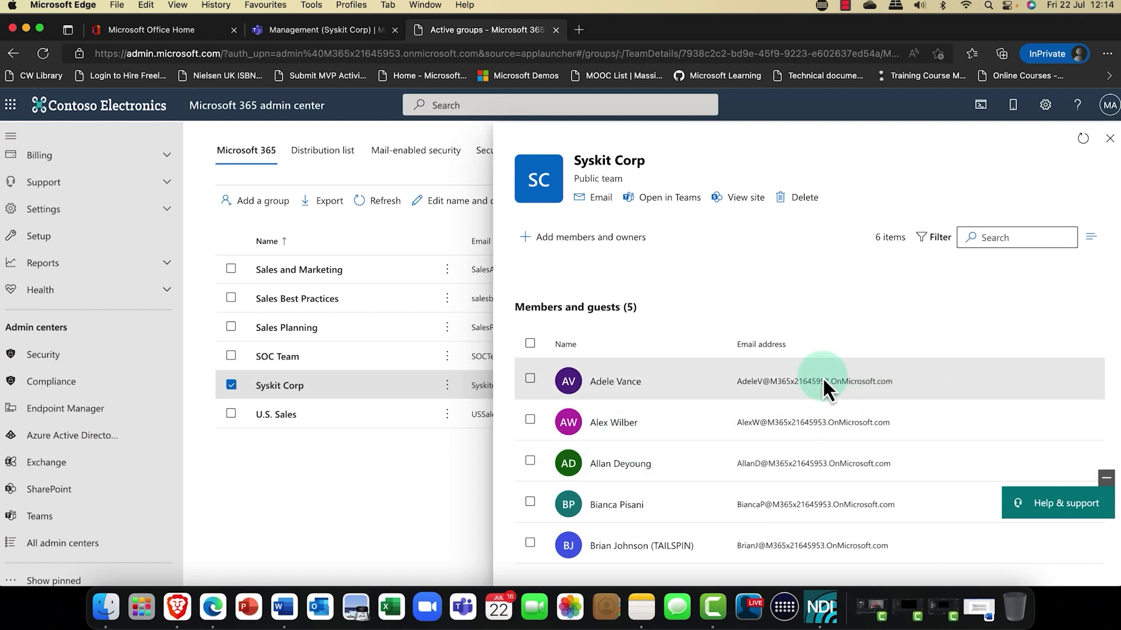
scroll(821, 377, up, 6)
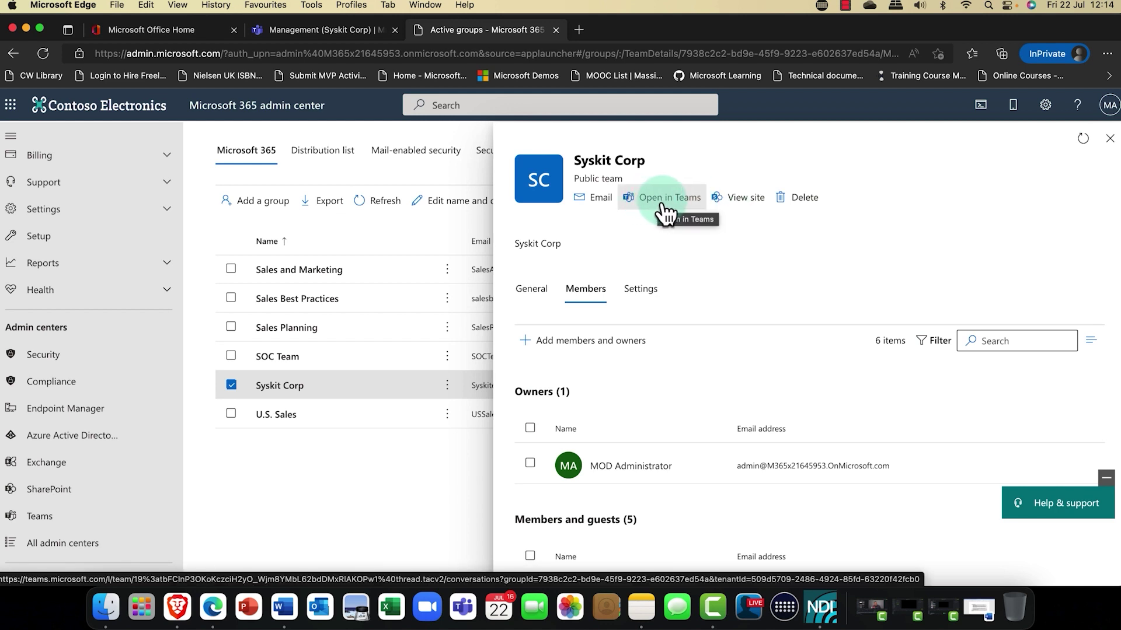
- In the Syskit Corp settings, let people outside the organization email the team and send copies of team emails and events to members' inboxes
click(646, 298)
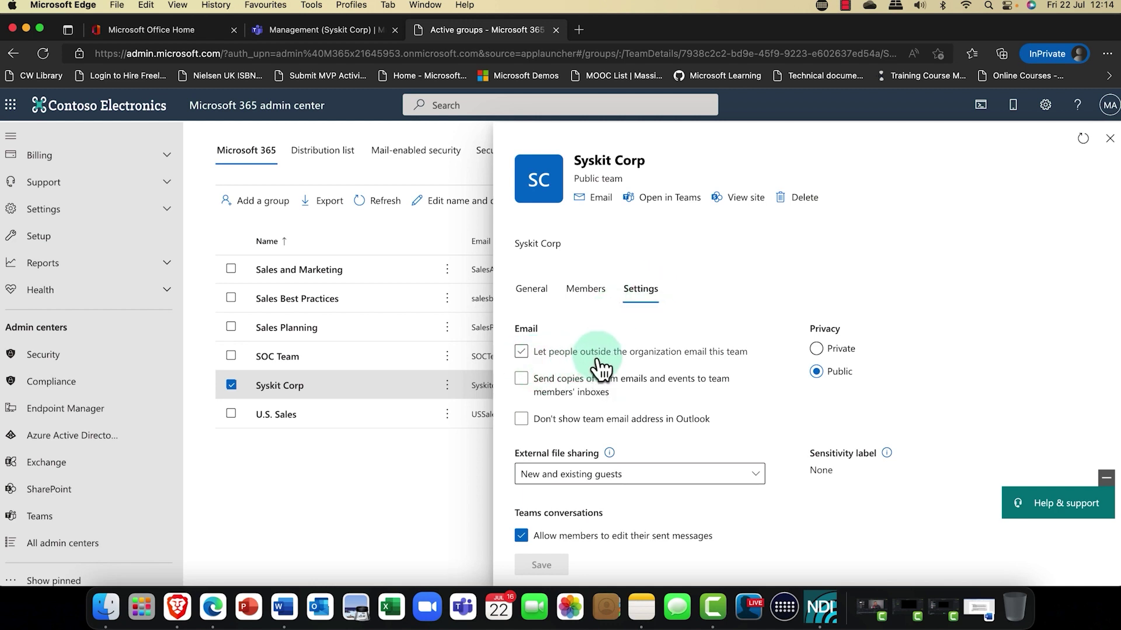
click(546, 353)
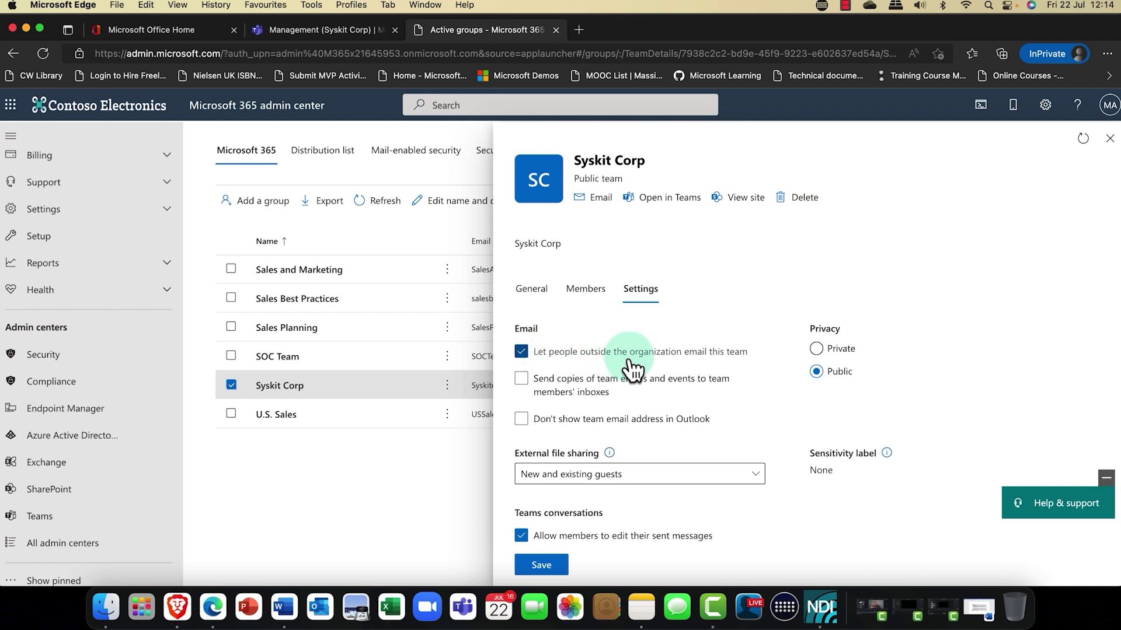
click(618, 389)
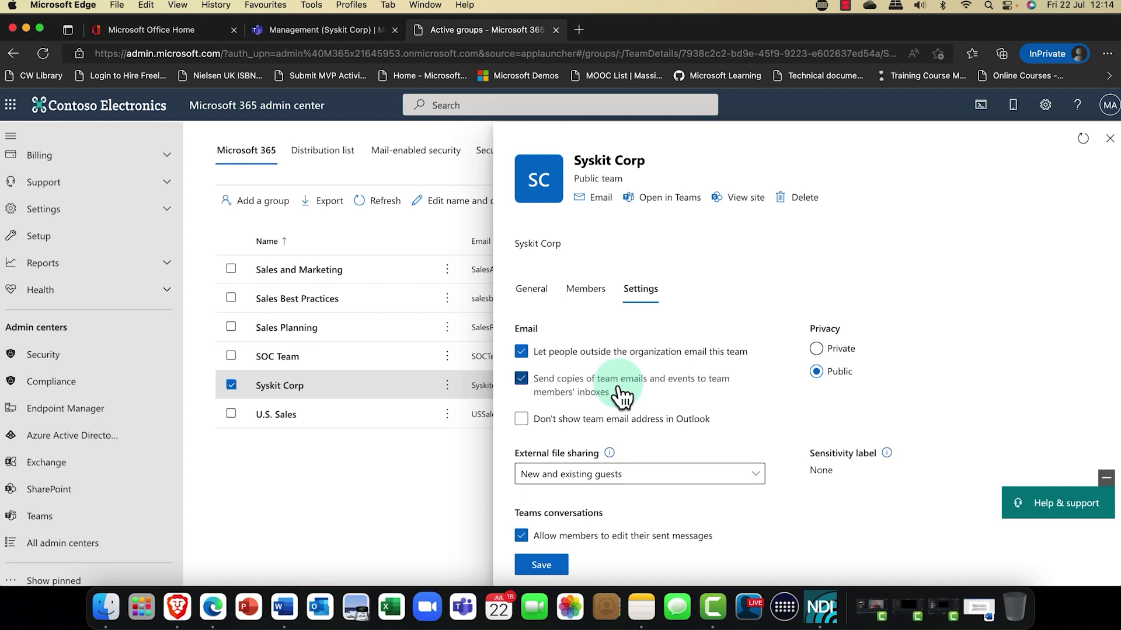
scroll(619, 389, down, 1)
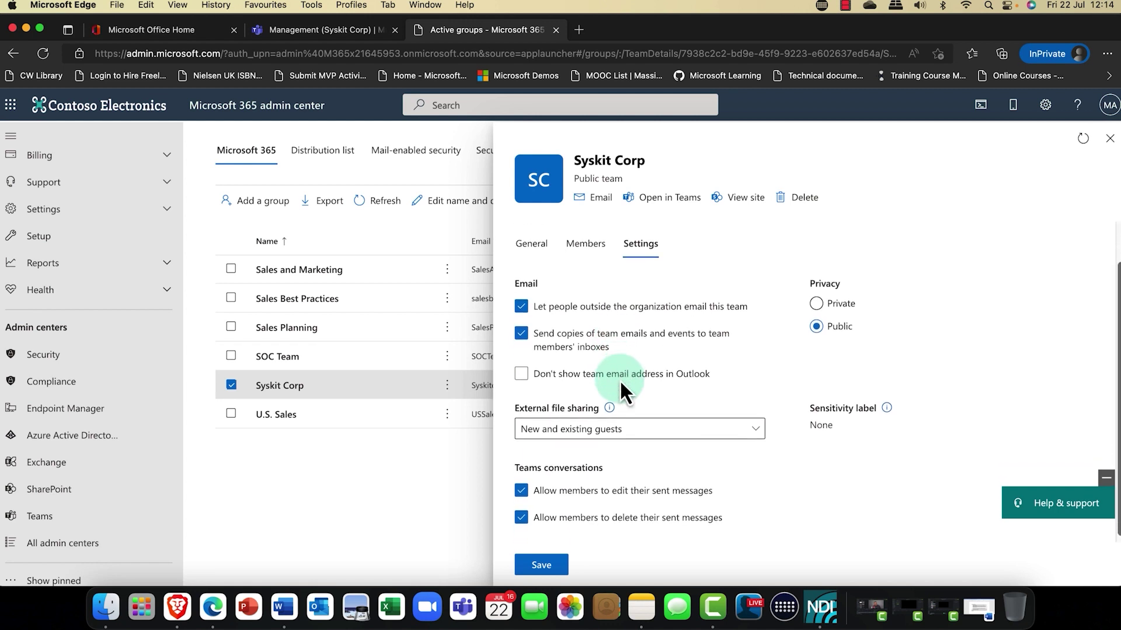
click(620, 379)
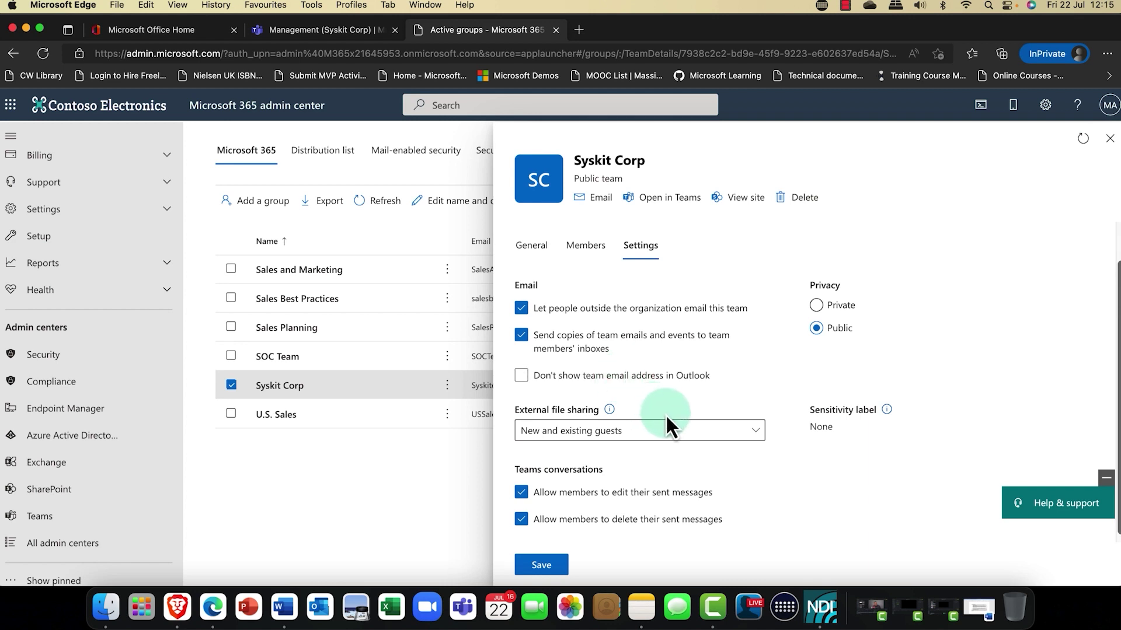
- Keep external file sharing at New and existing guests, save the Syskit Corp settings and close the team's details
click(753, 442)
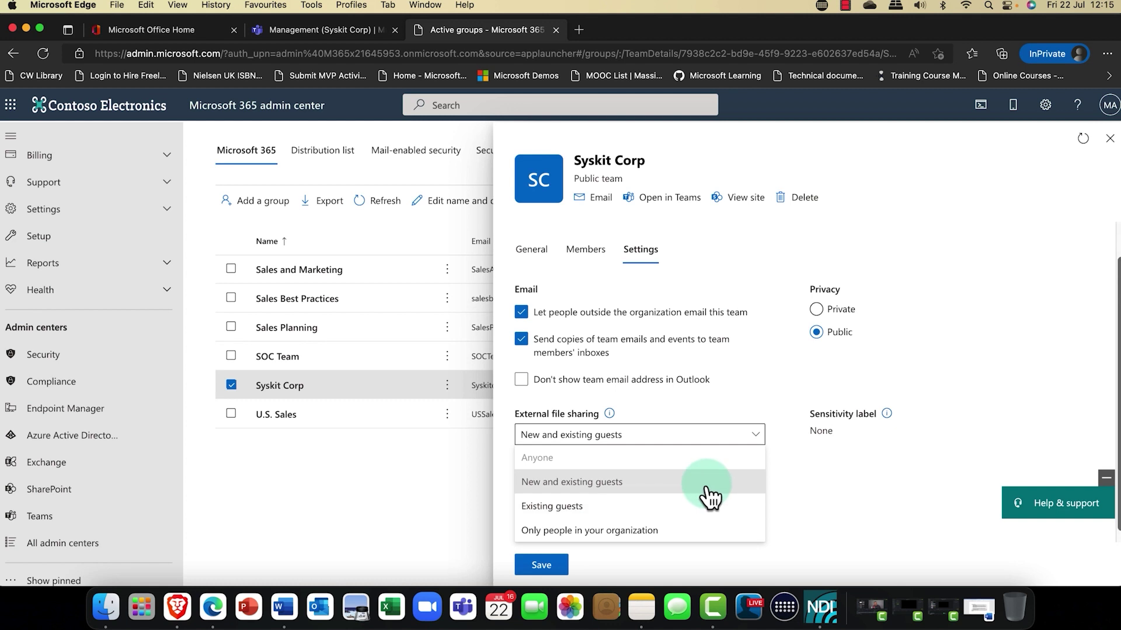
click(790, 471)
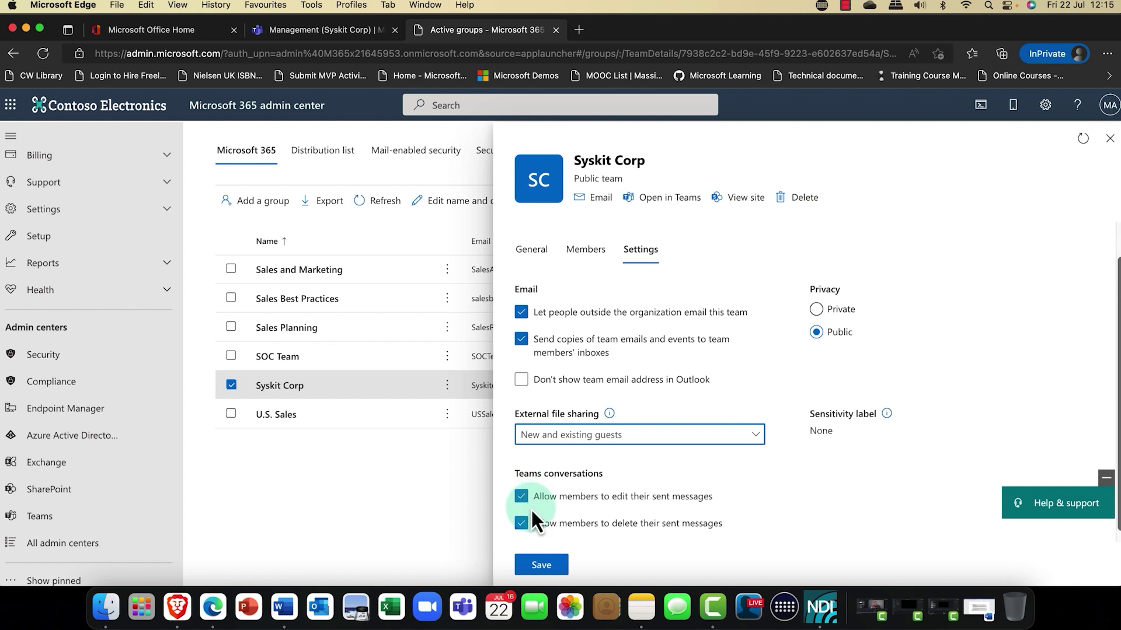
click(545, 565)
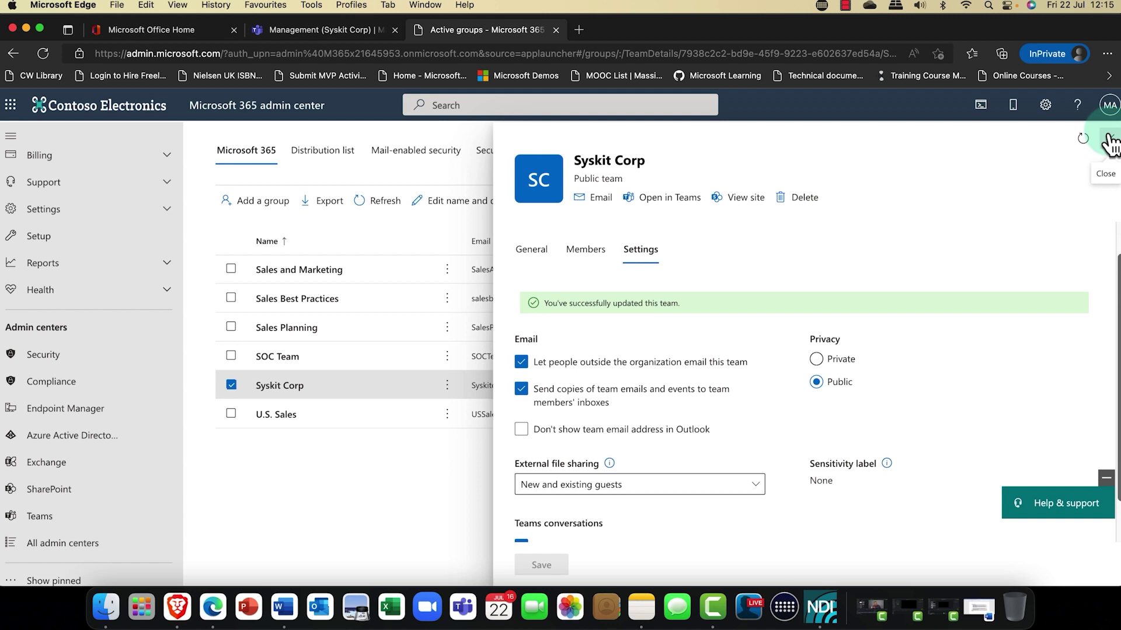
click(1108, 143)
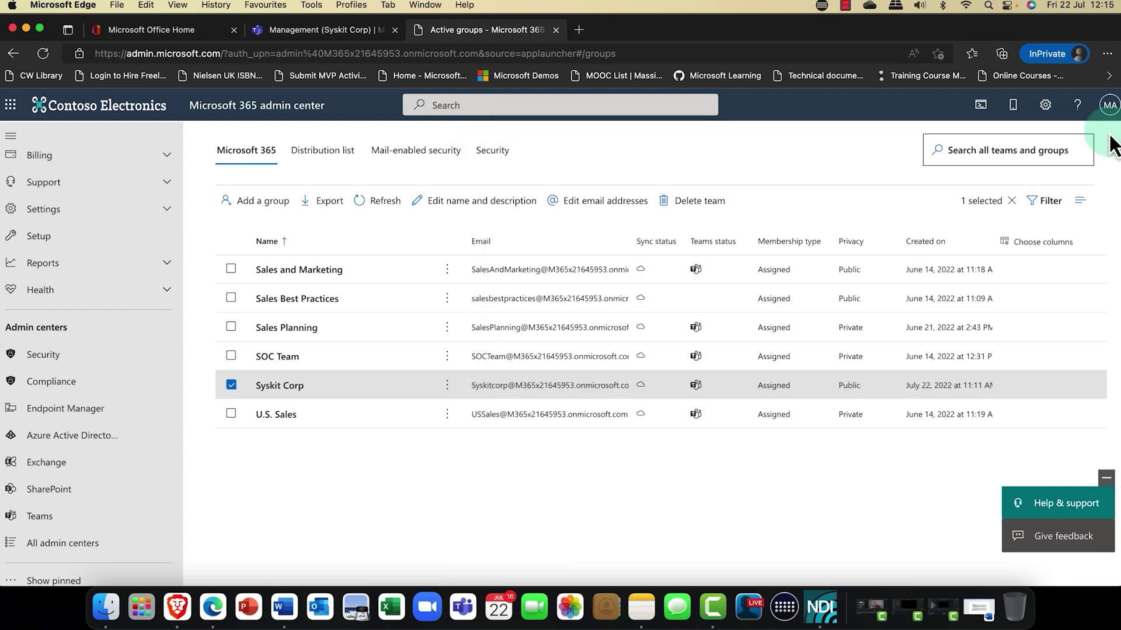
click(371, 355)
click(223, 370)
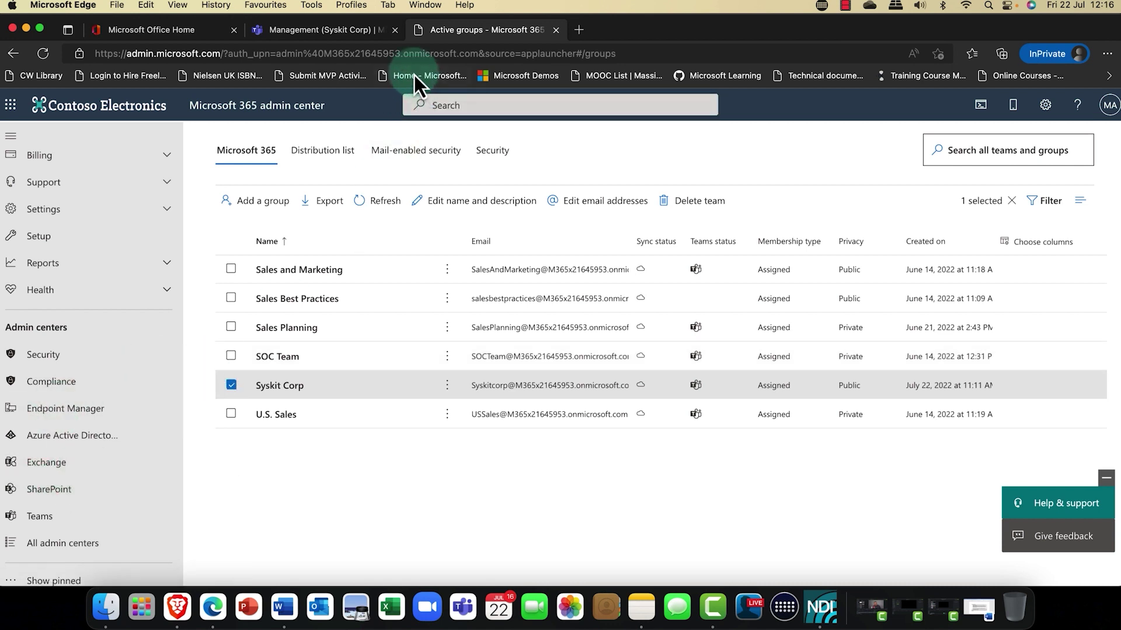
- Switch to Microsoft Teams and examine the privacy options for a new Syskit Corp channel without creating one
click(325, 31)
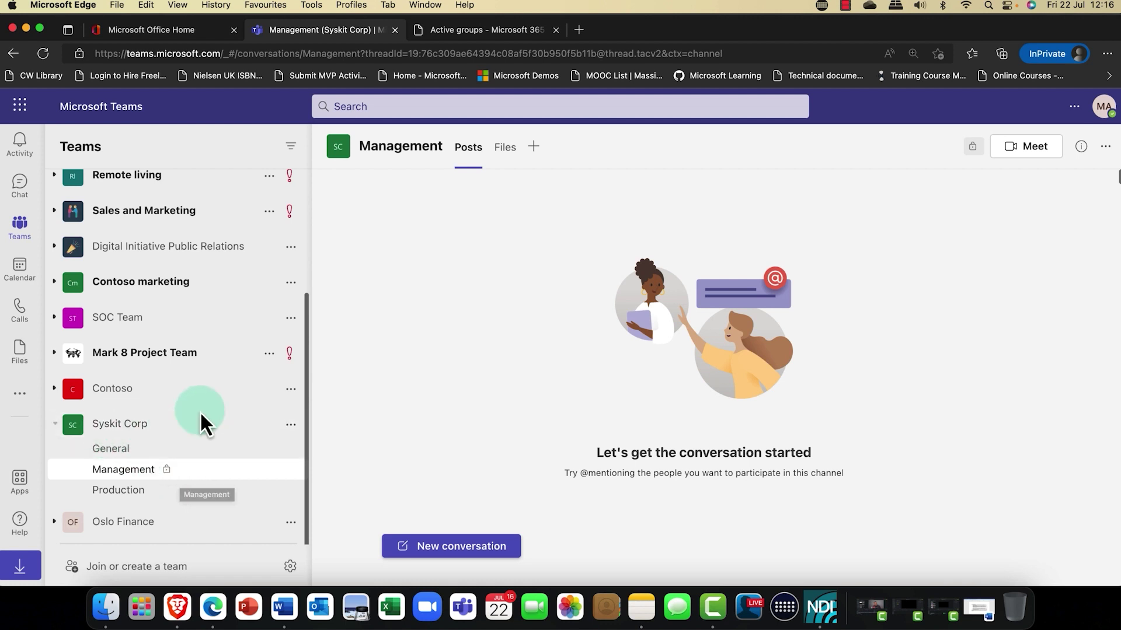
click(292, 425)
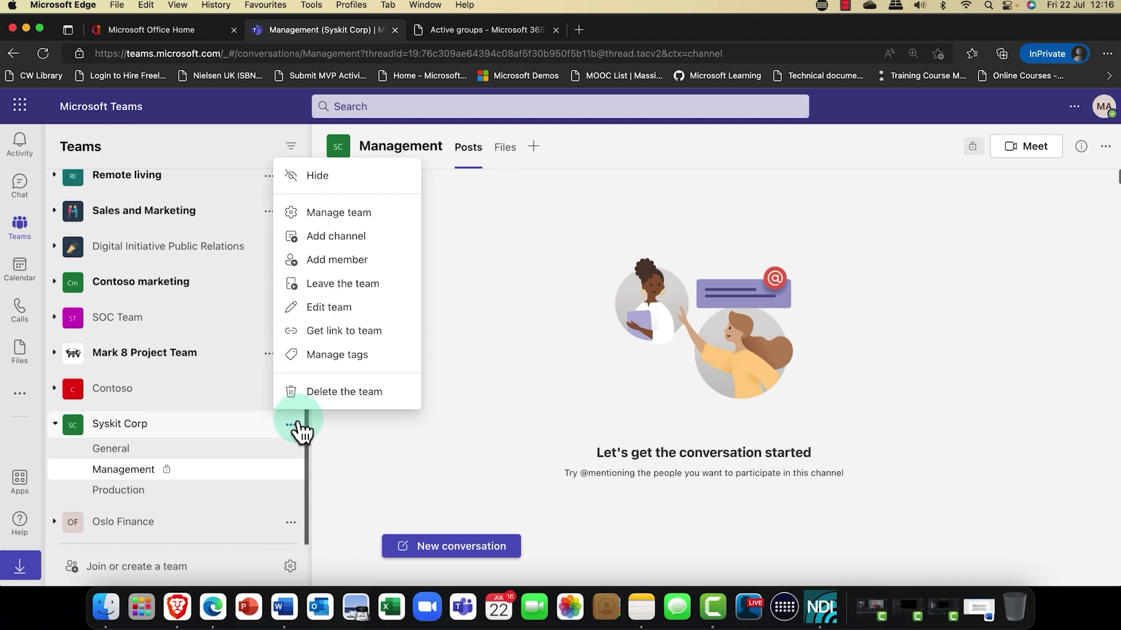
click(331, 236)
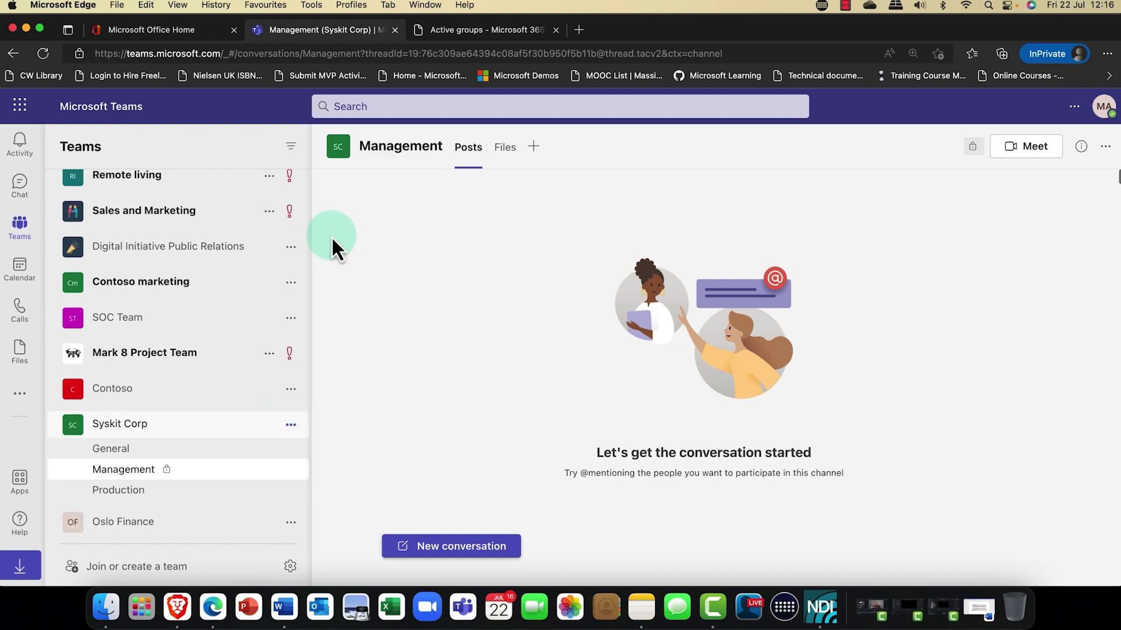
click(657, 403)
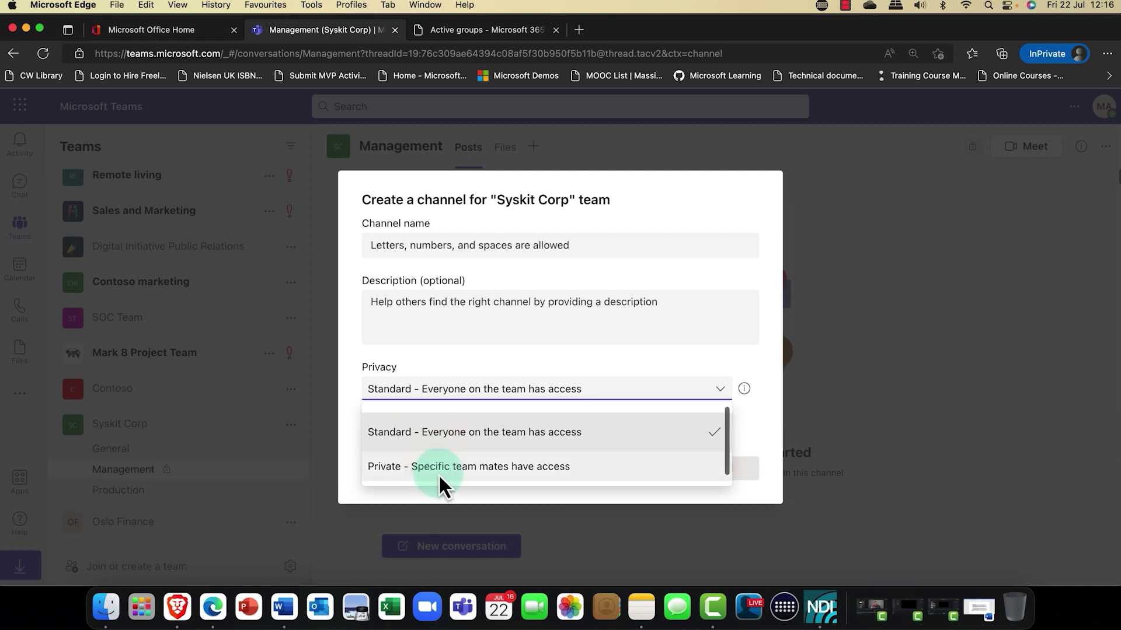
click(701, 361)
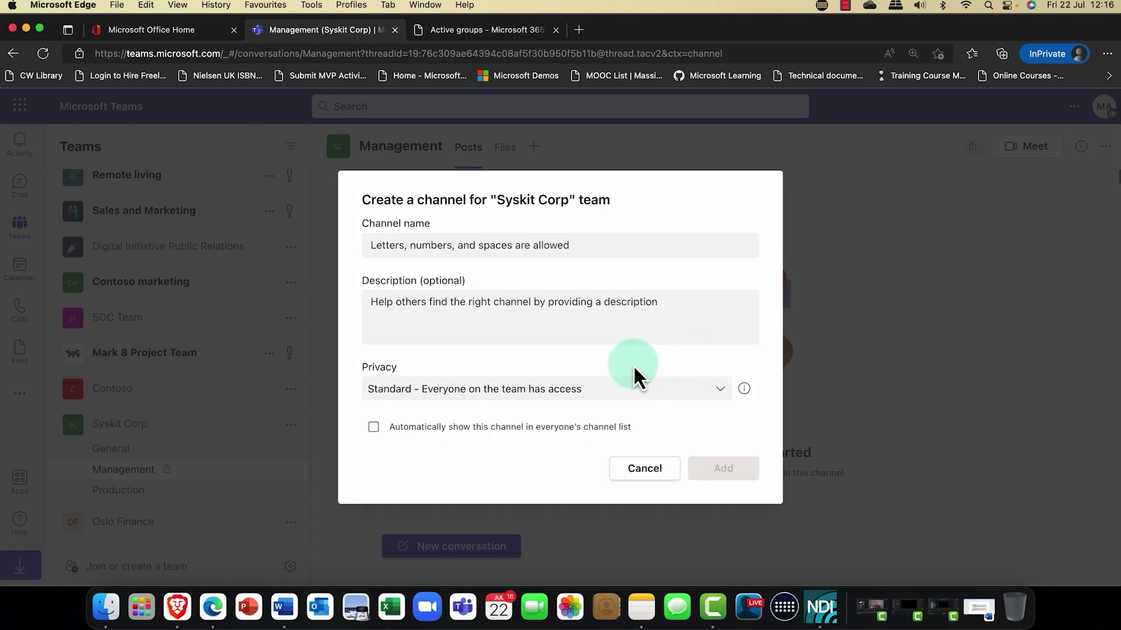
click(662, 475)
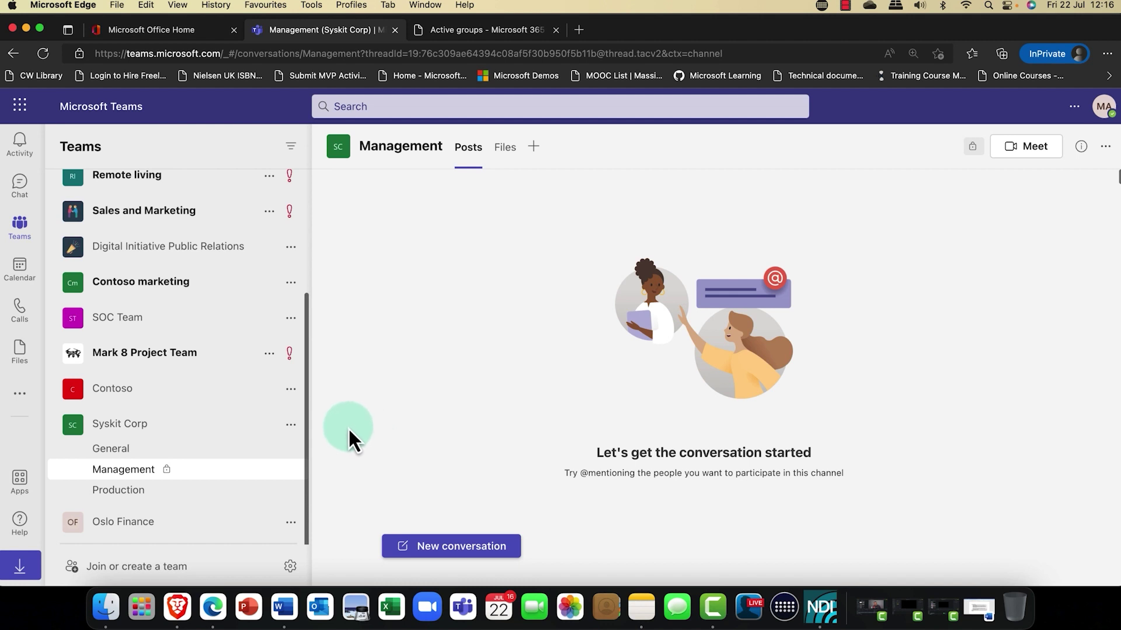
- Open the management page of the Syskit Corp team
click(291, 425)
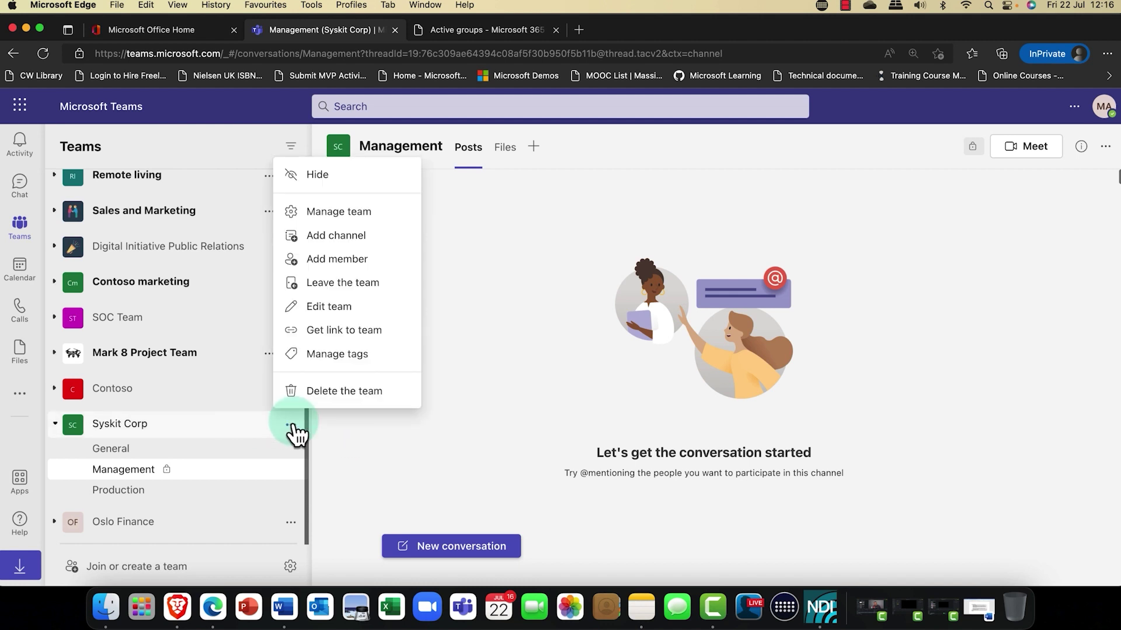
click(330, 215)
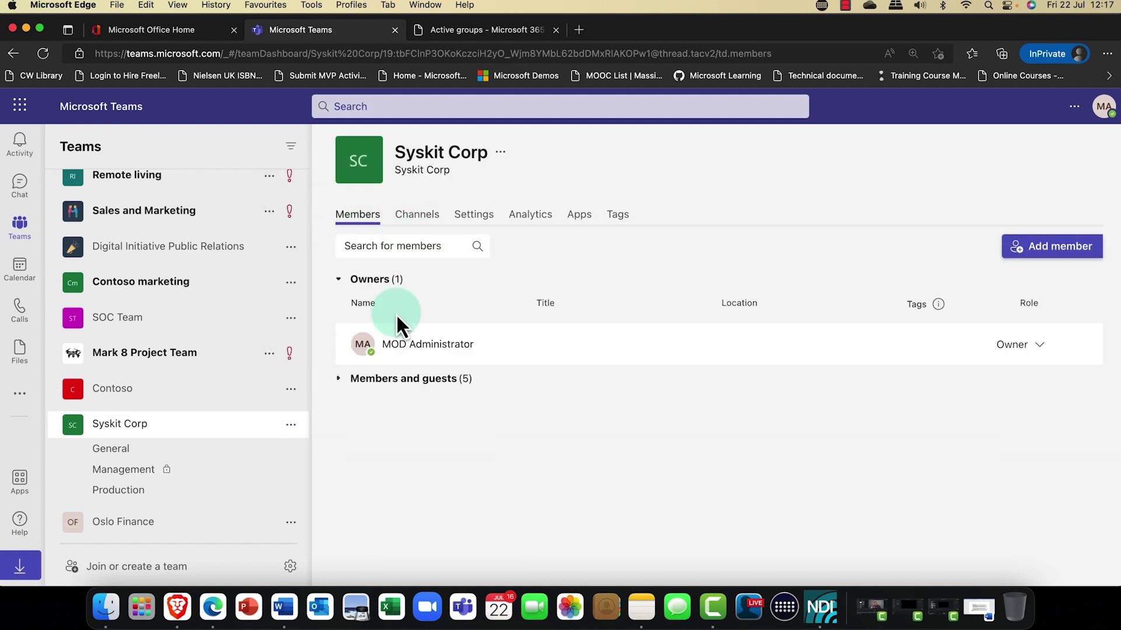
- Examine the options for adding members and guests to the Syskit Corp team without adding anyone
click(1072, 254)
click(495, 290)
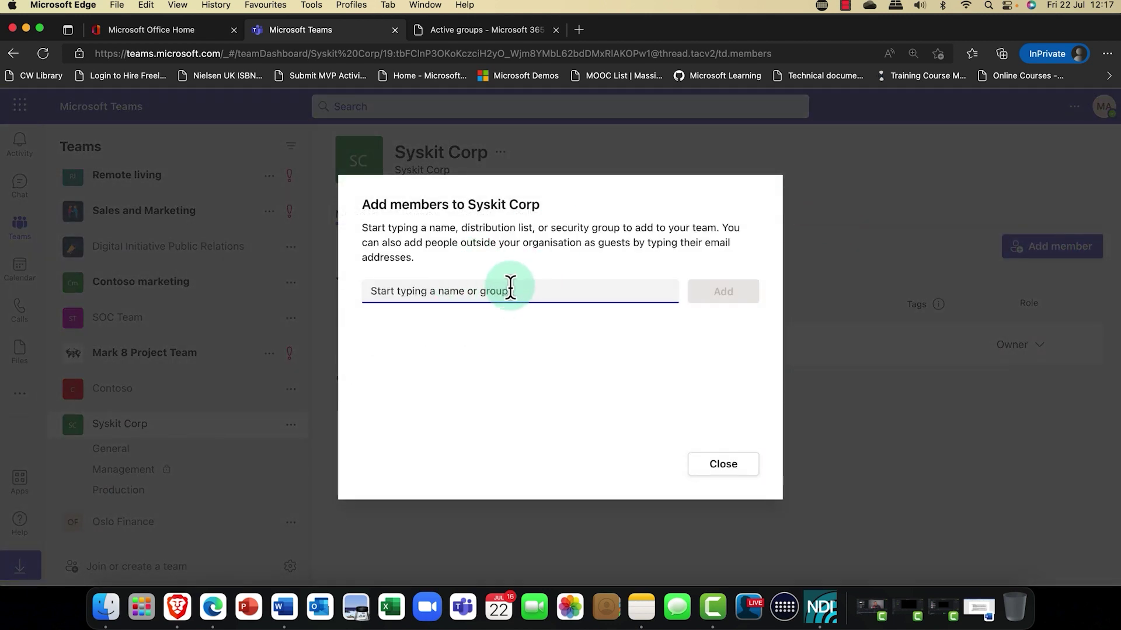
click(722, 467)
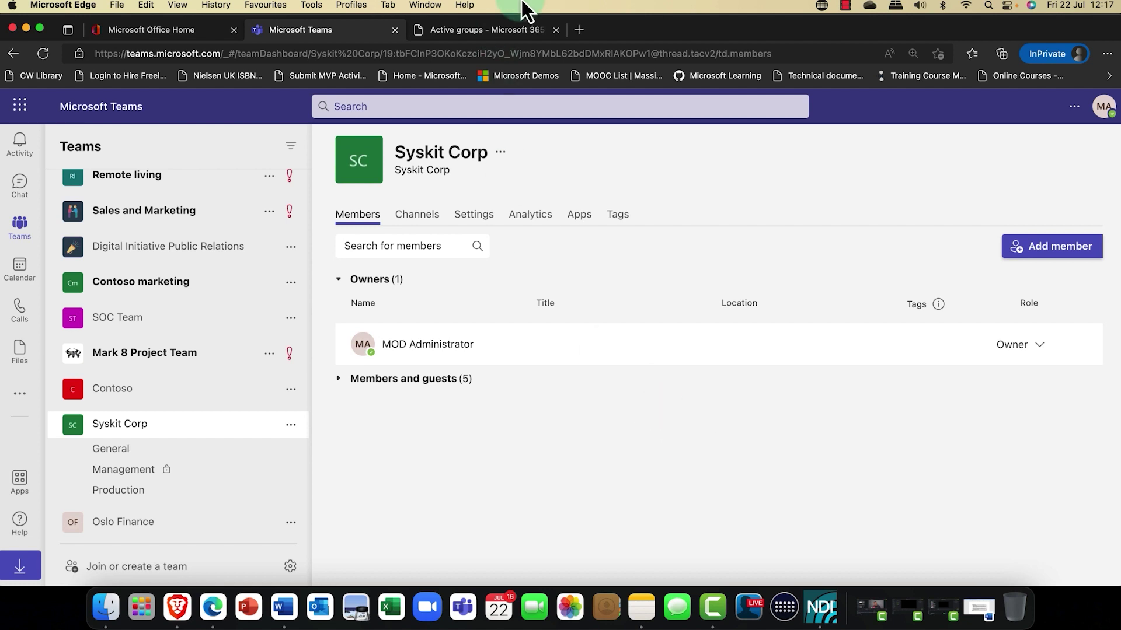
- Switch to the Teams admin center and examine the Show preview features options of the Global Teams update policy, discarding any edits
click(459, 33)
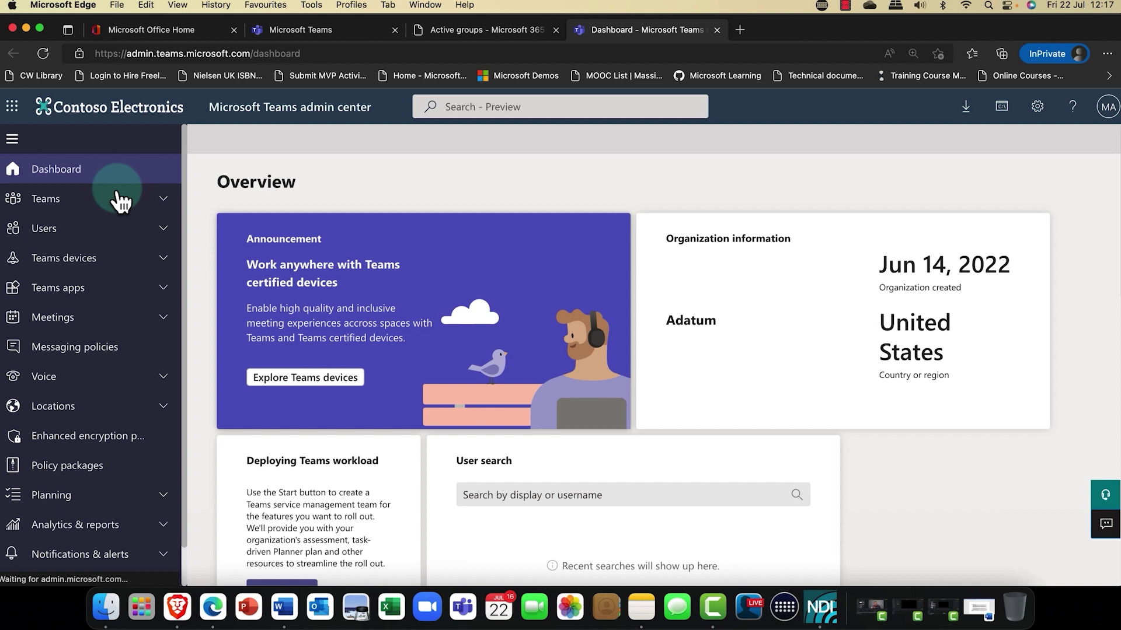
click(169, 202)
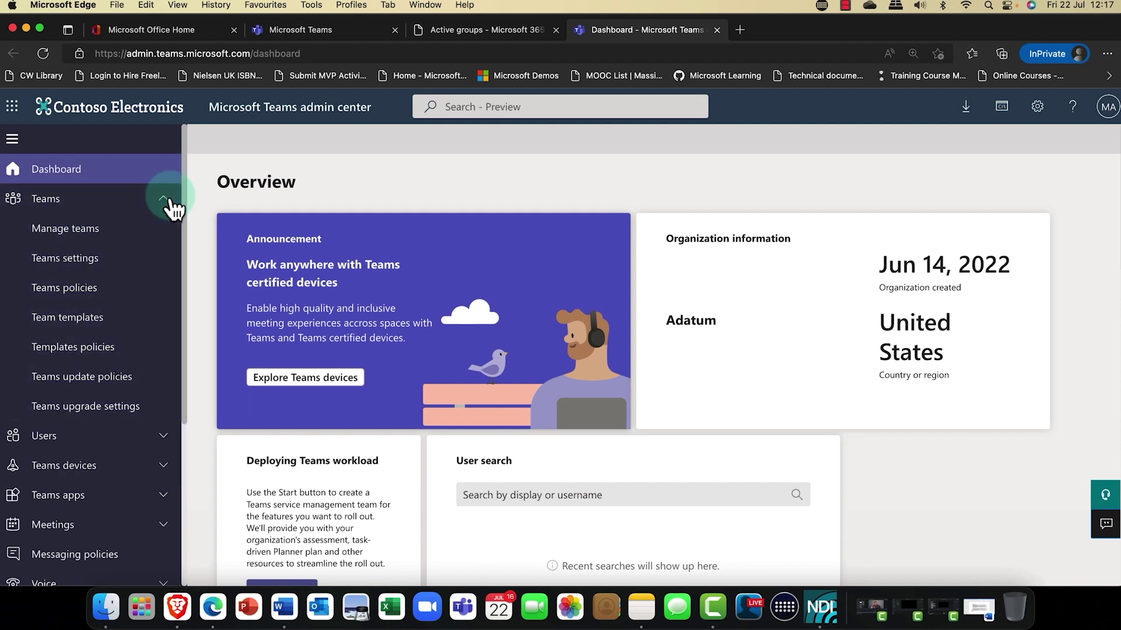
click(103, 380)
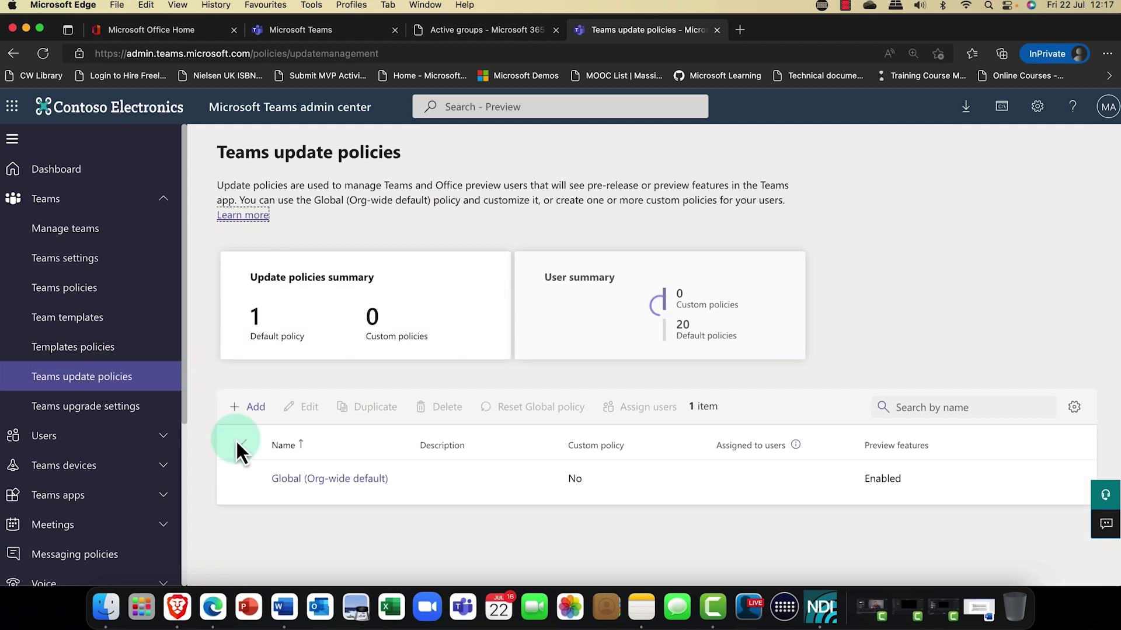
click(302, 482)
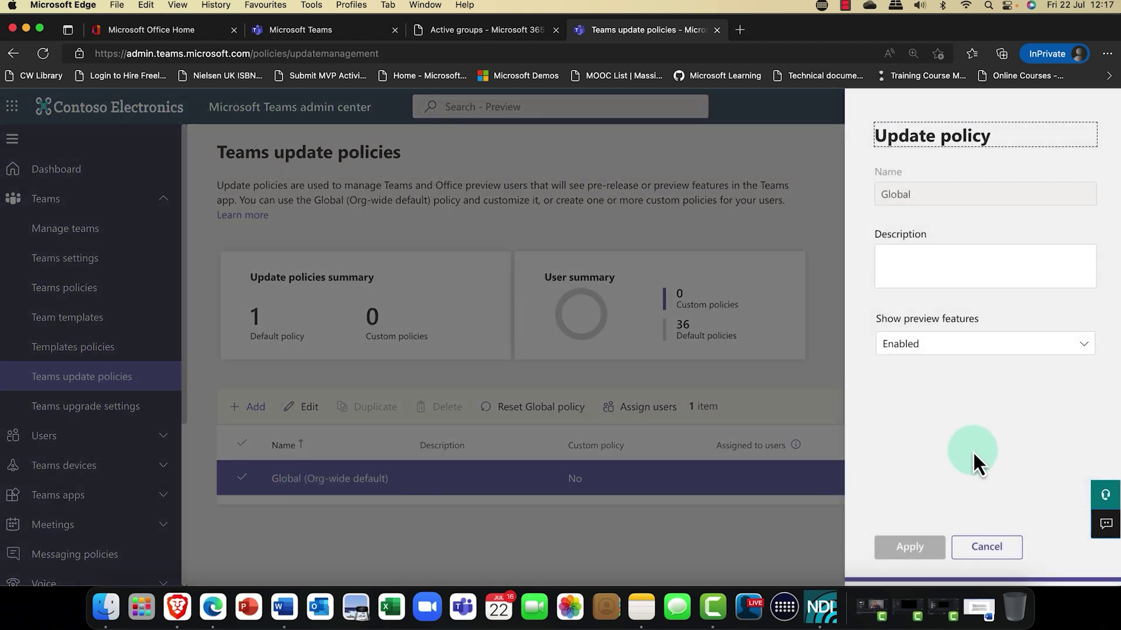
click(1084, 345)
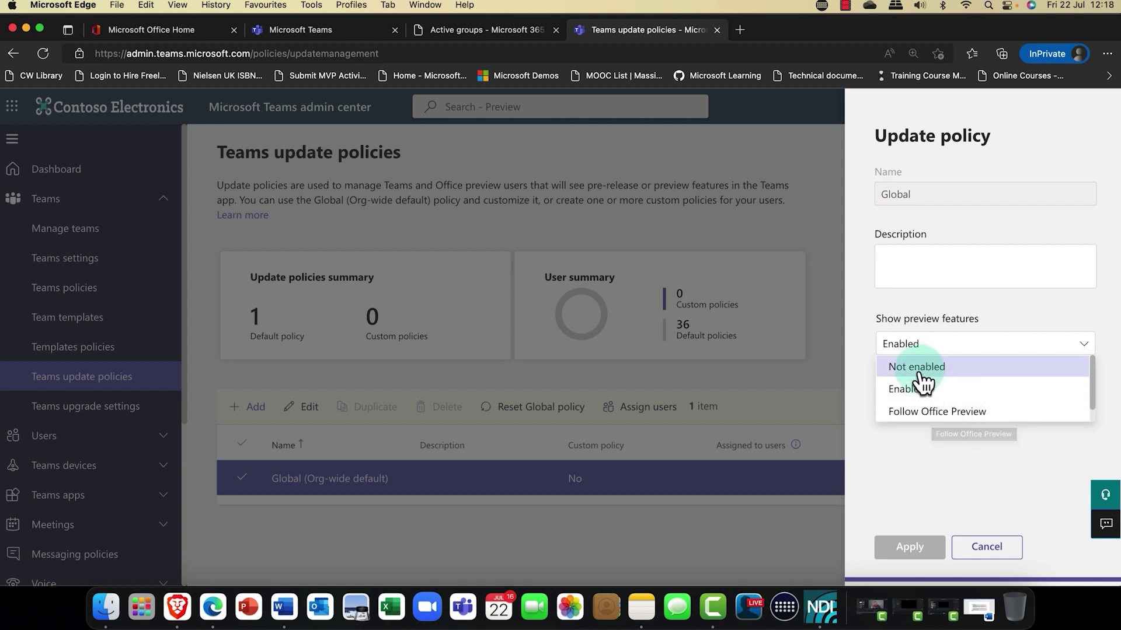
click(943, 394)
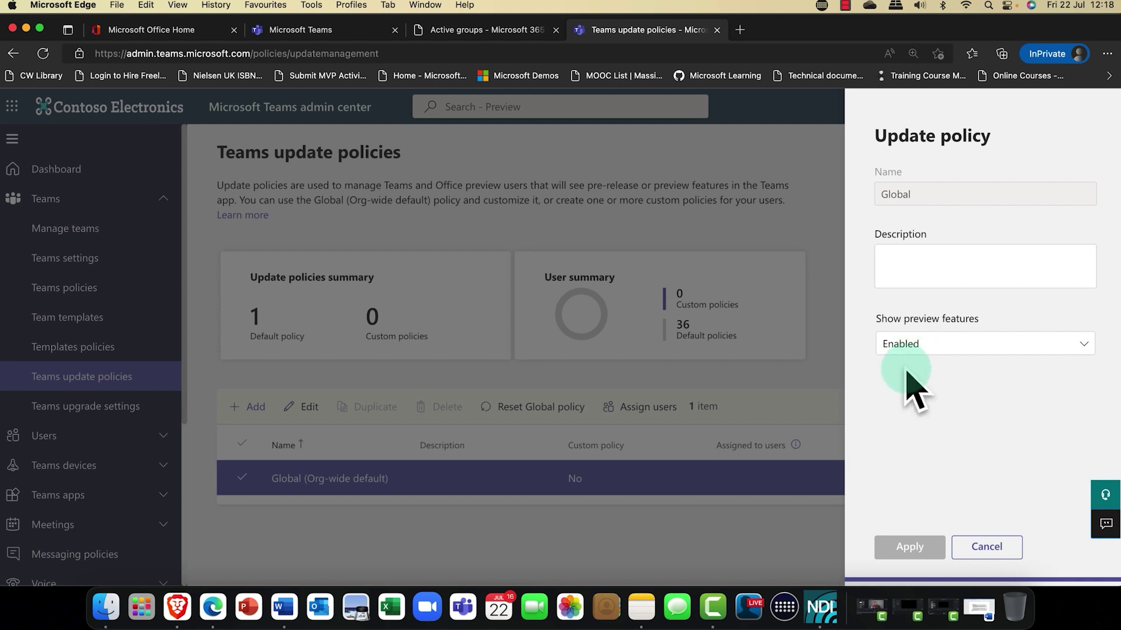
click(986, 548)
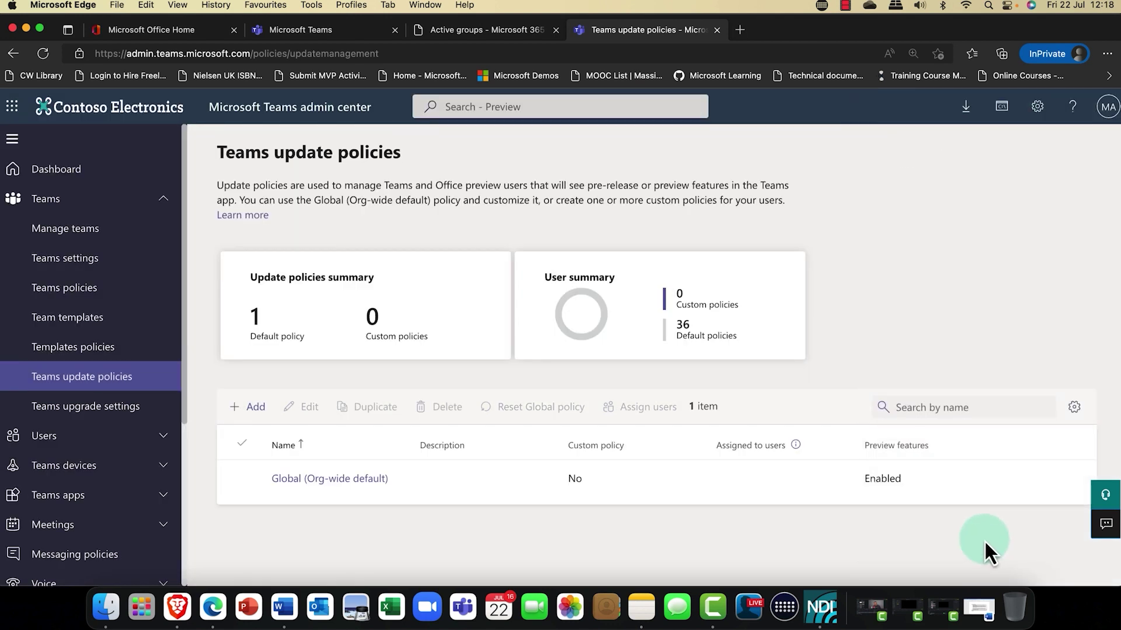
- Examine the private, shared and external channel settings in the Global (Org-wide default) Teams policy and close it without applying changes
click(63, 299)
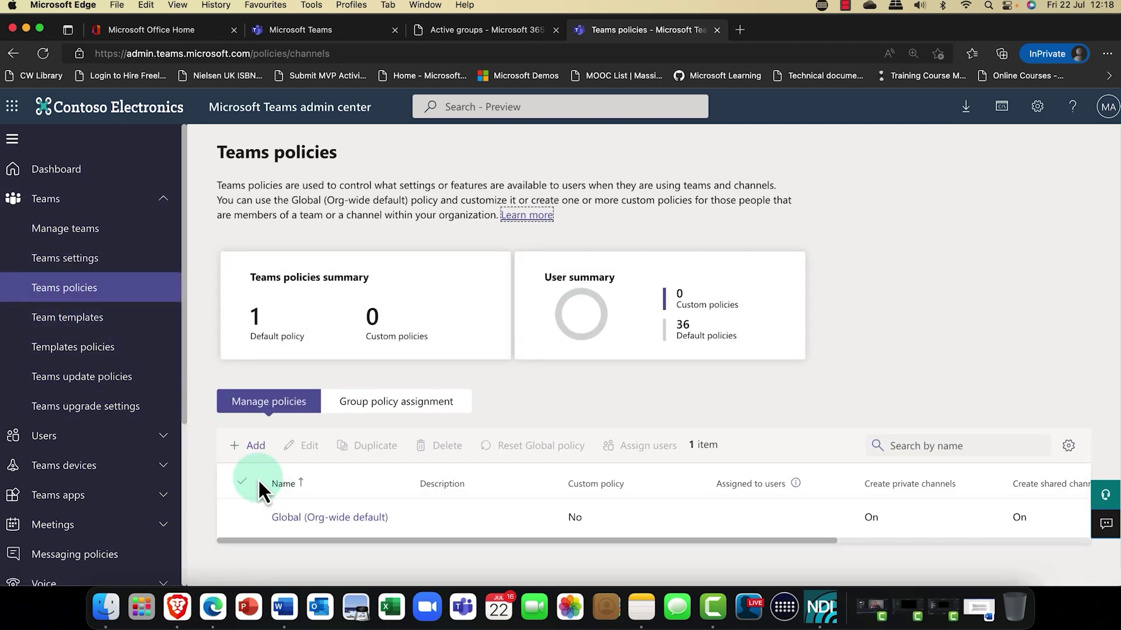
click(347, 524)
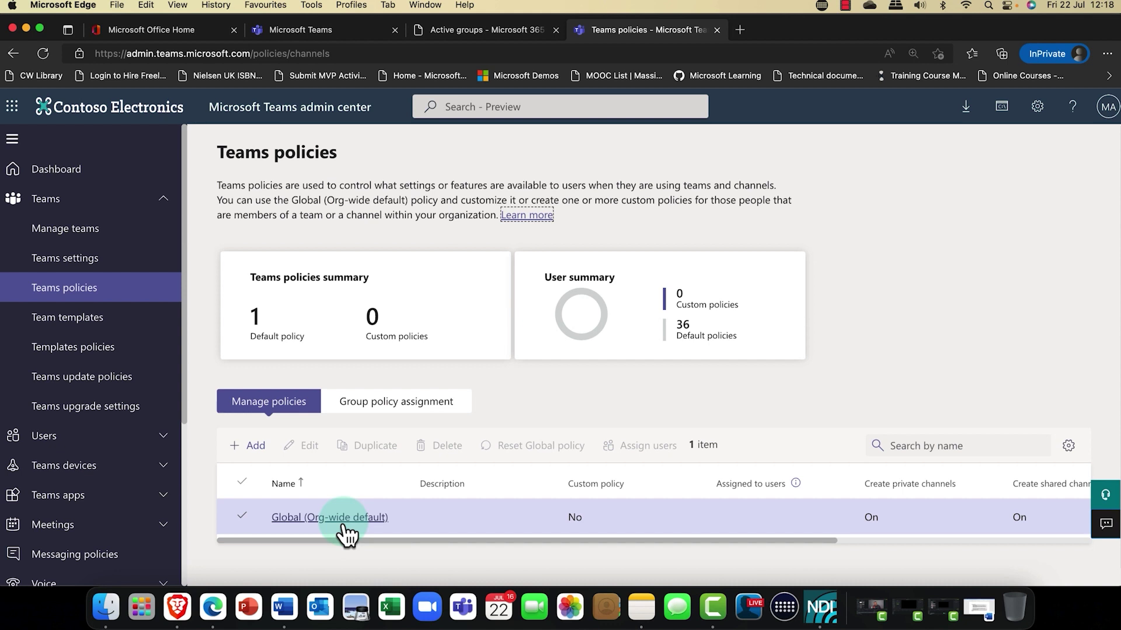
click(344, 520)
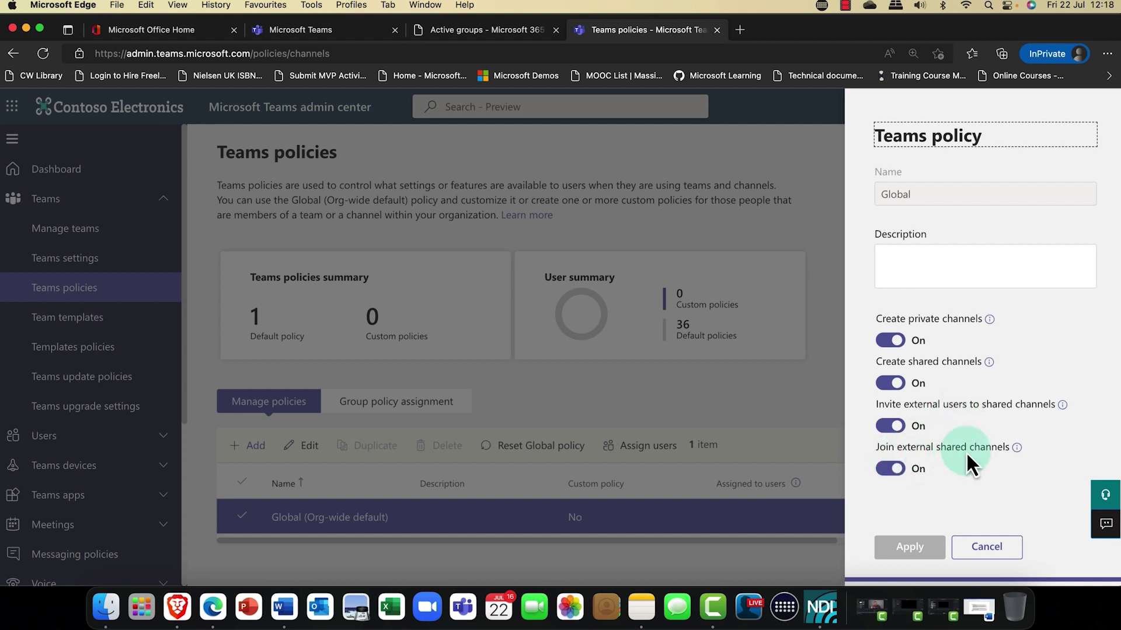
click(976, 548)
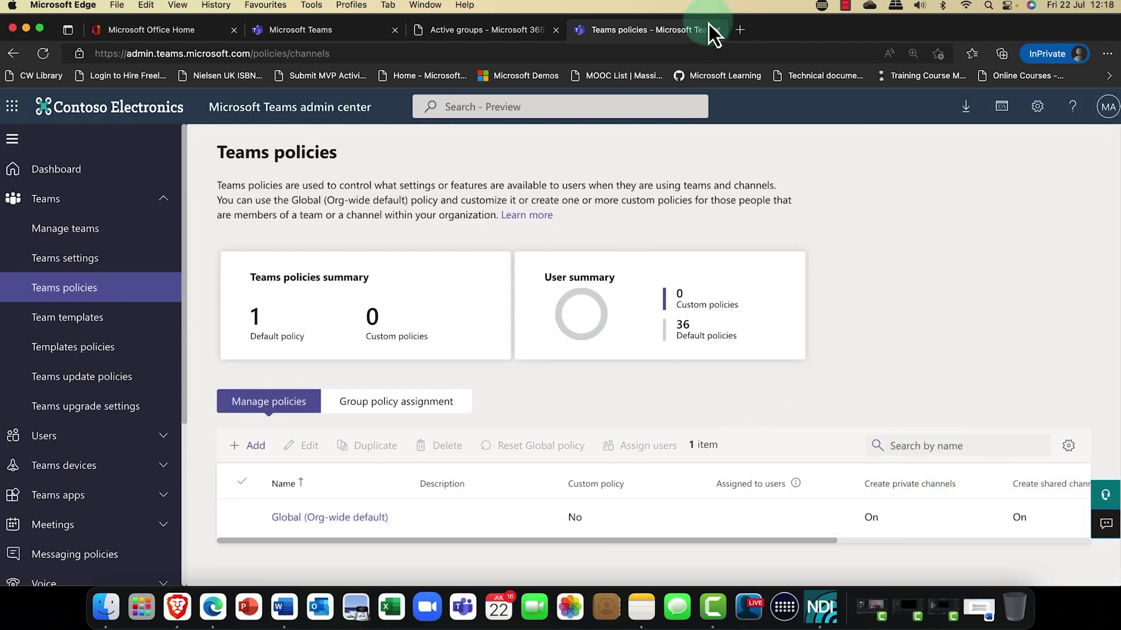
- Return to Microsoft Teams and switch the client to public preview
click(460, 33)
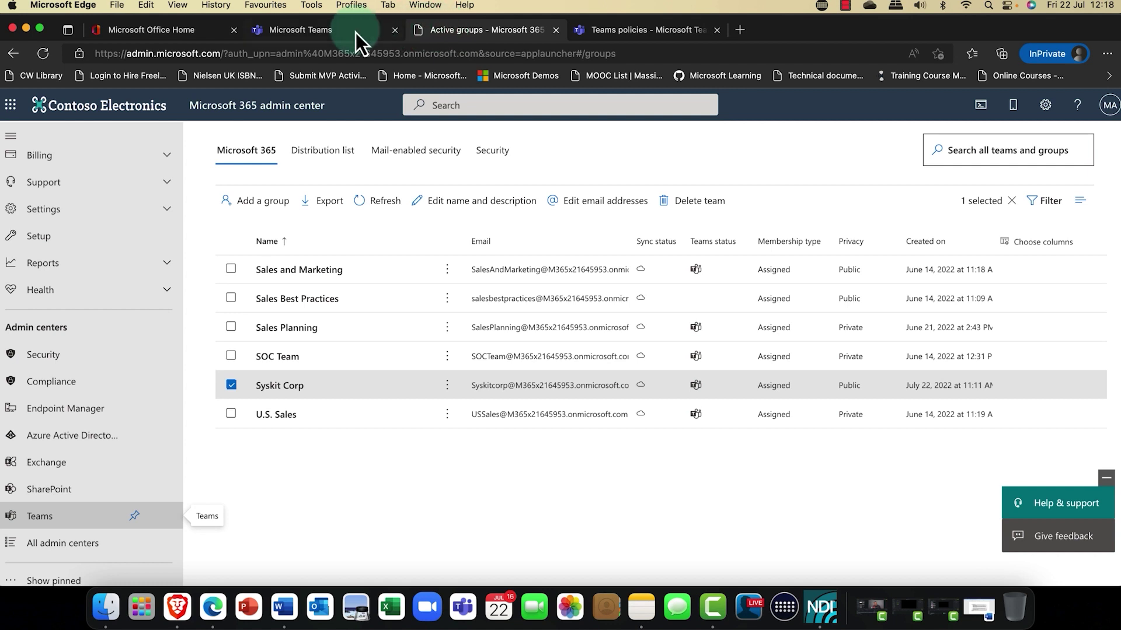
click(334, 33)
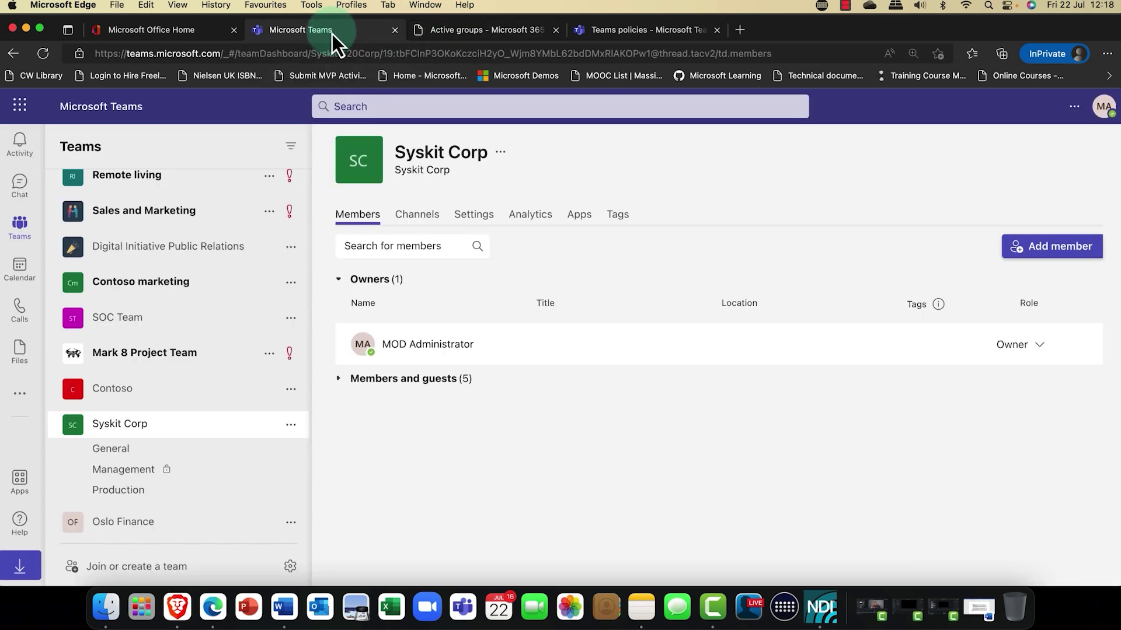
click(111, 530)
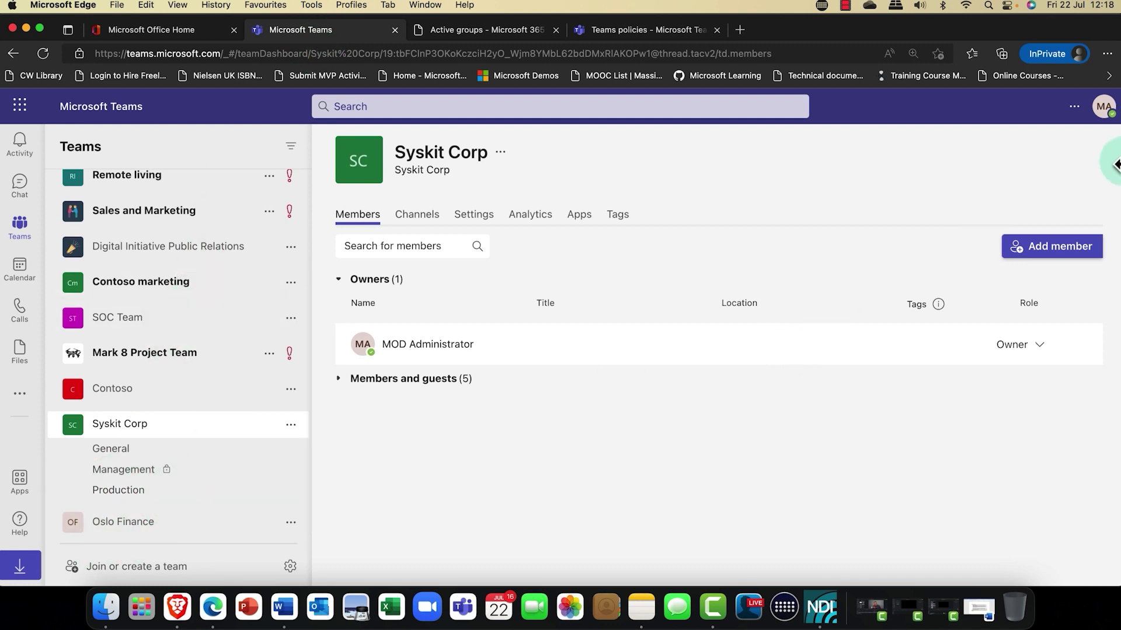
click(1075, 108)
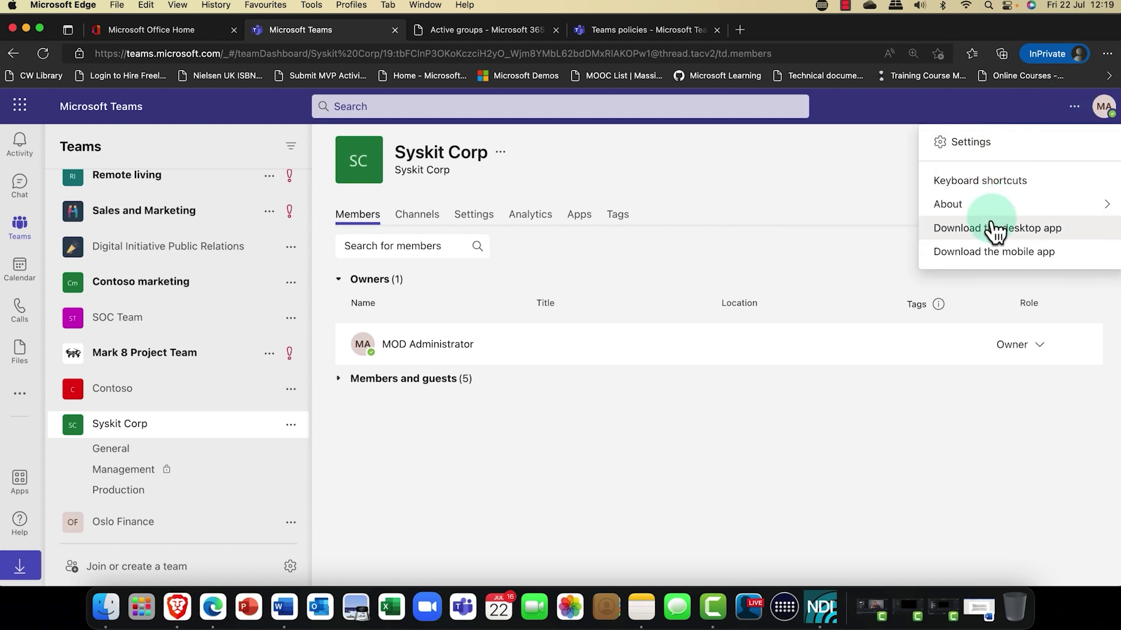
mouse_move(986, 207)
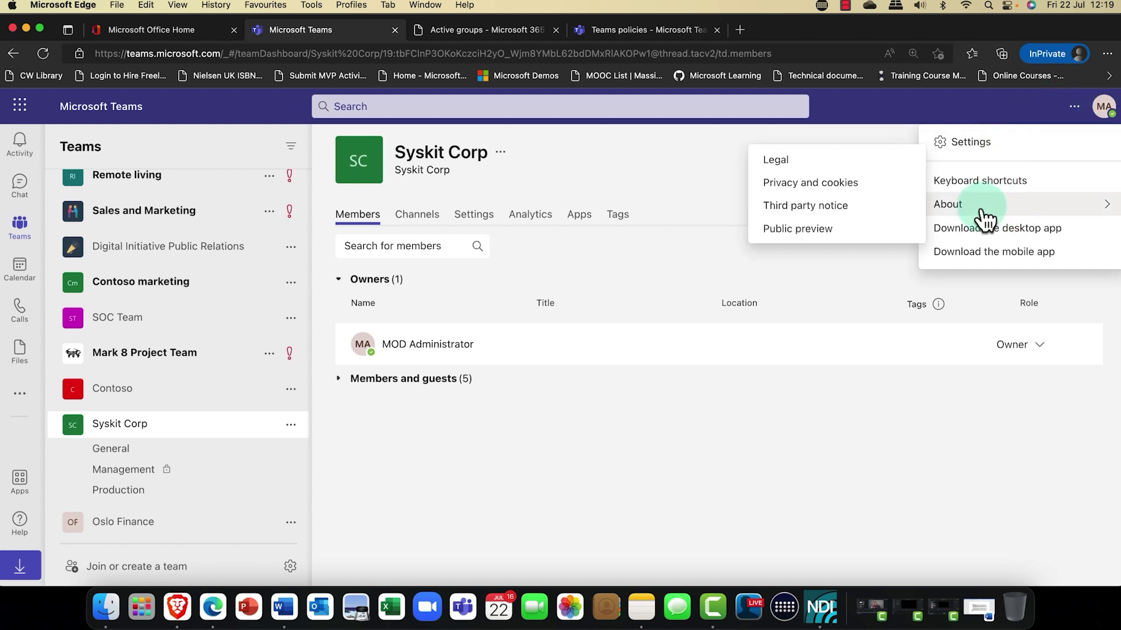
click(816, 236)
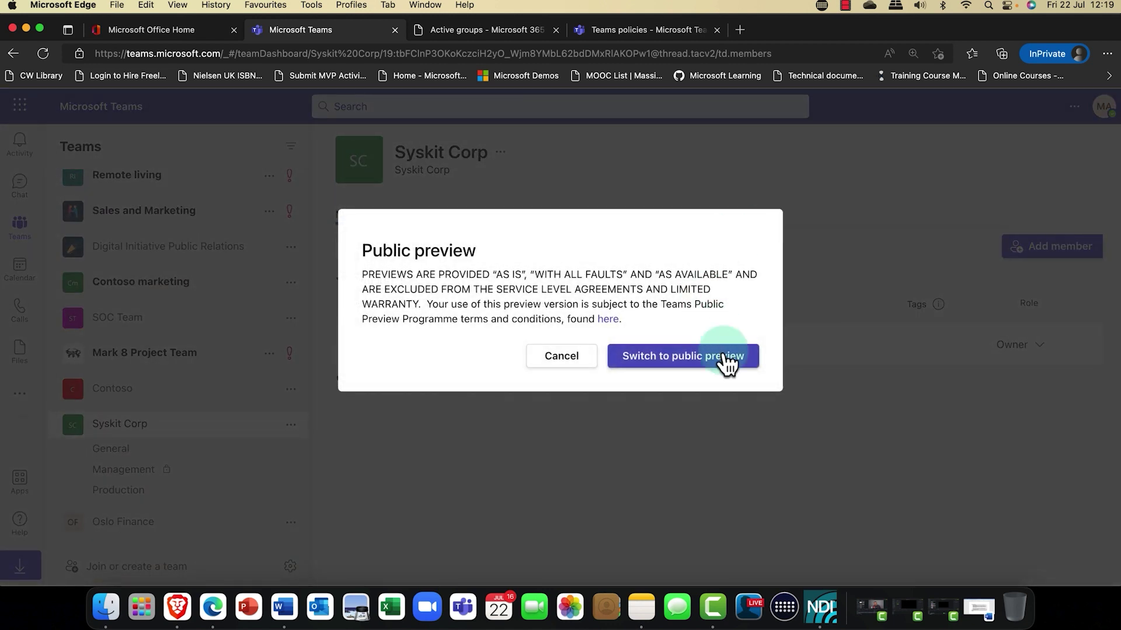
click(709, 365)
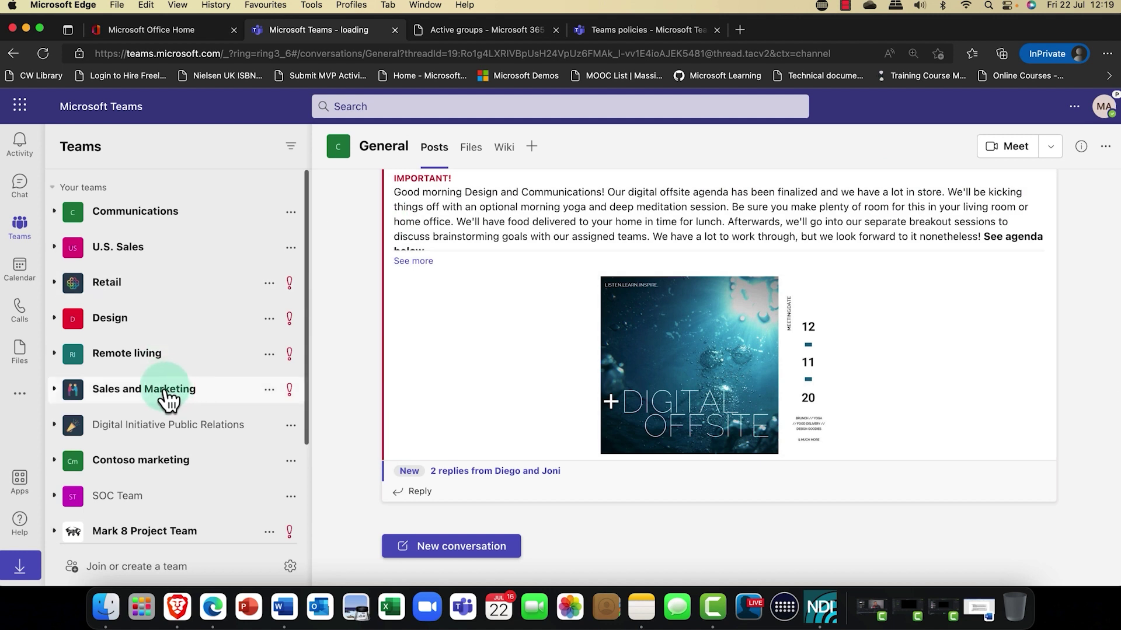
- Create a Shared channel named External Colab in the Syskit Corp team, shared with everyone on the team
scroll(163, 397, down, 5)
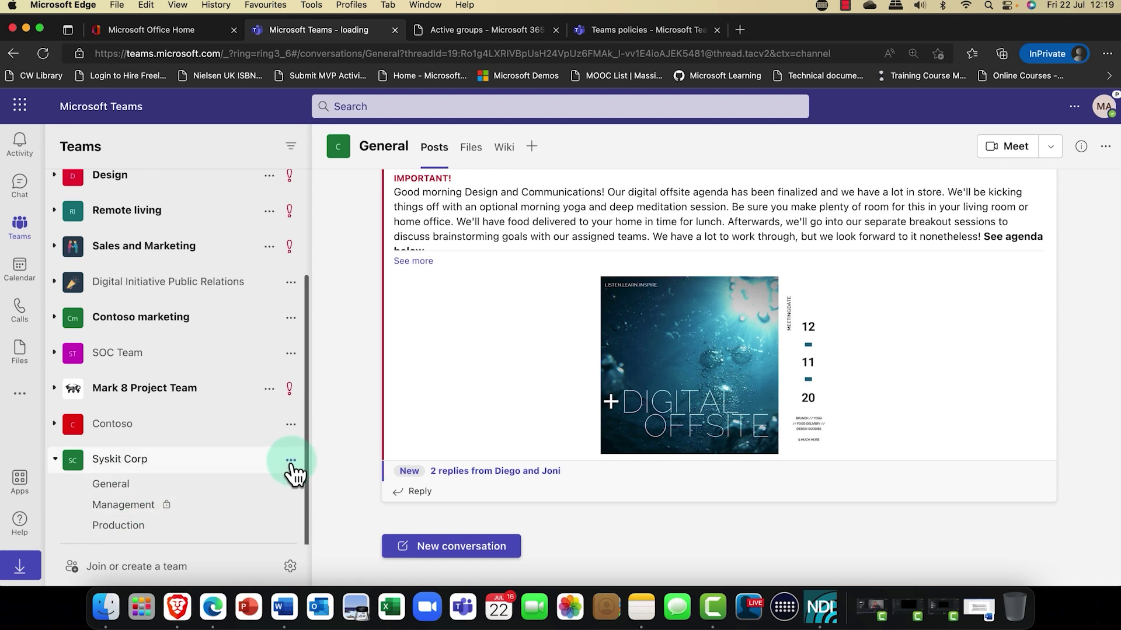
click(290, 461)
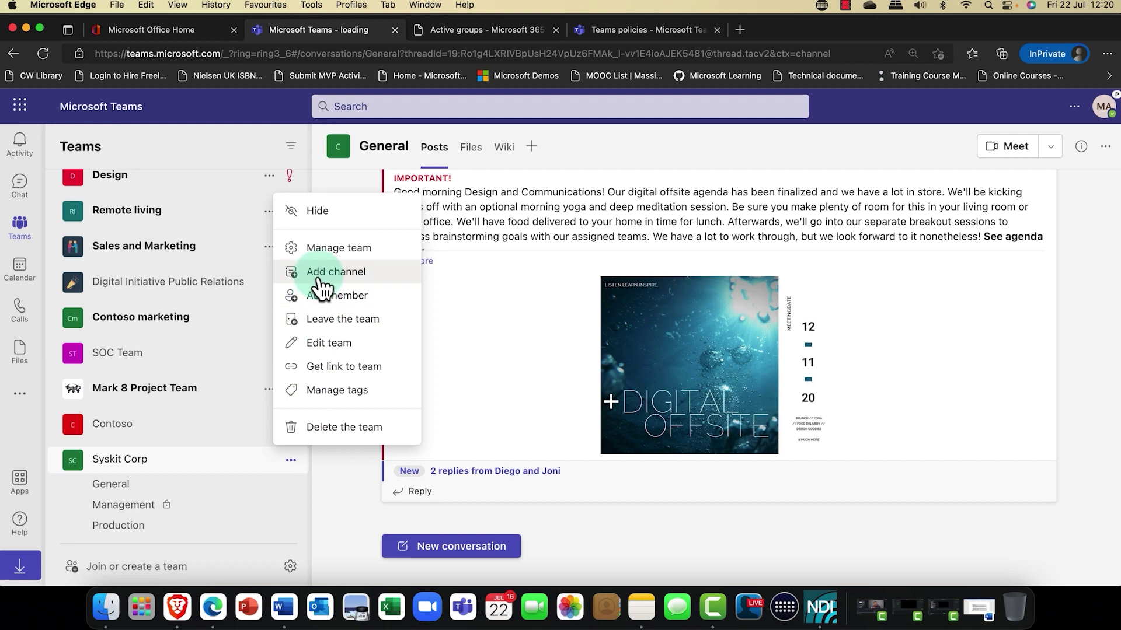
click(323, 274)
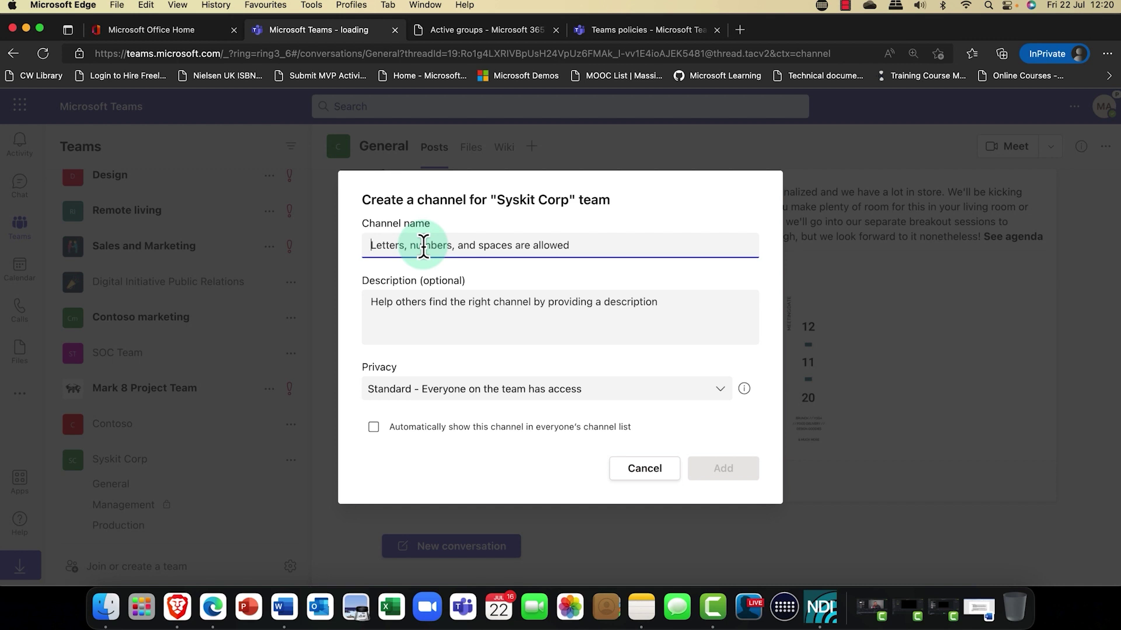
text(Exte)
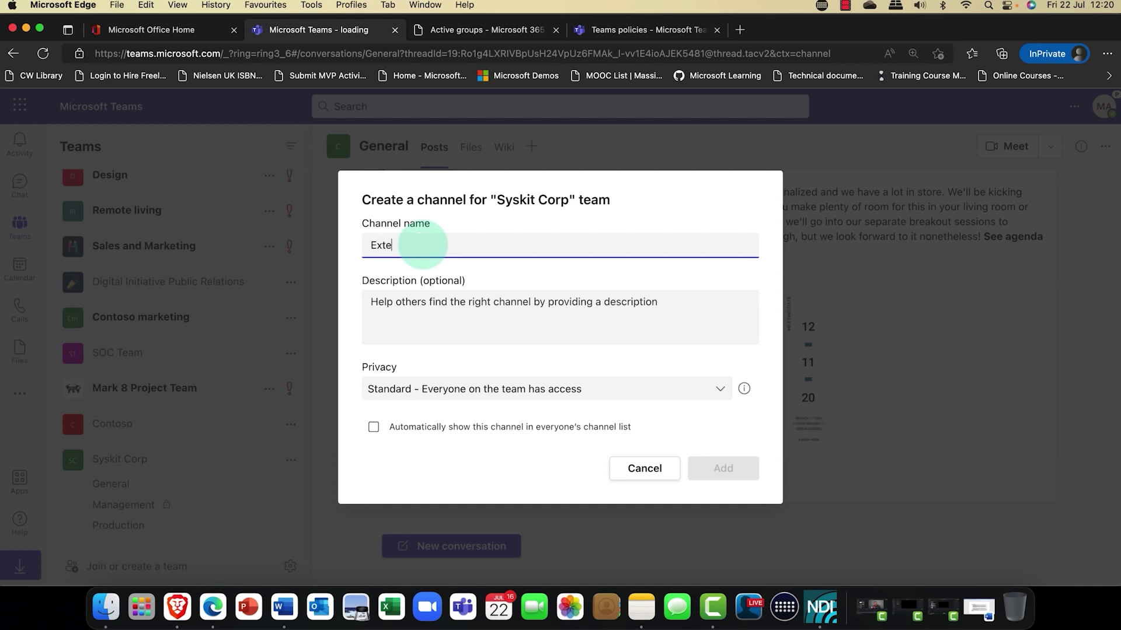
text(rnal)
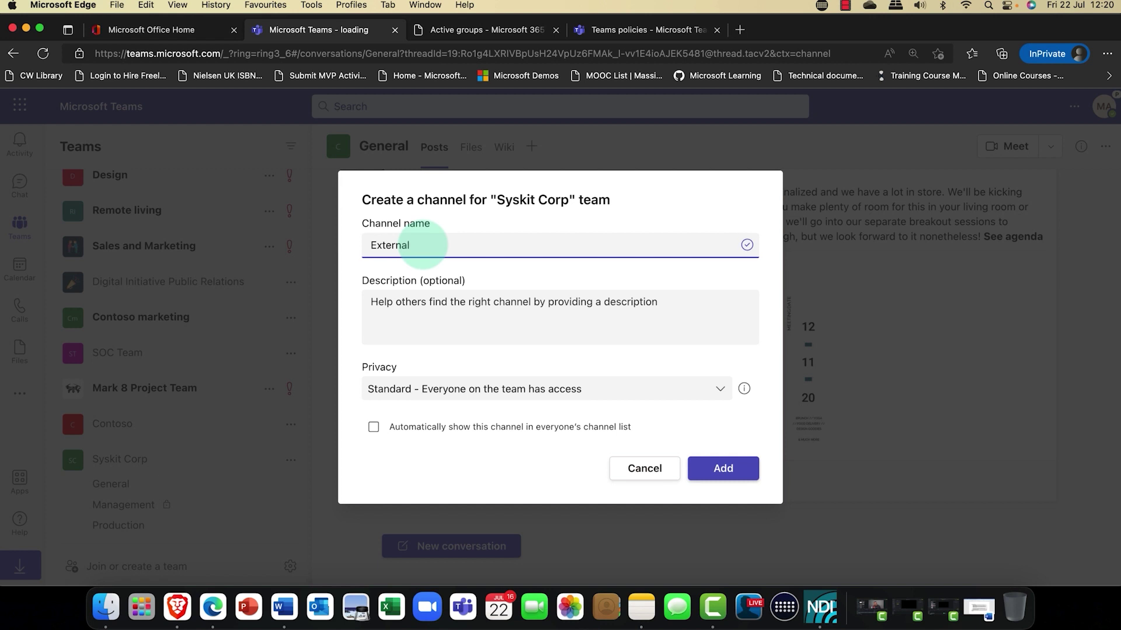
text( Colab)
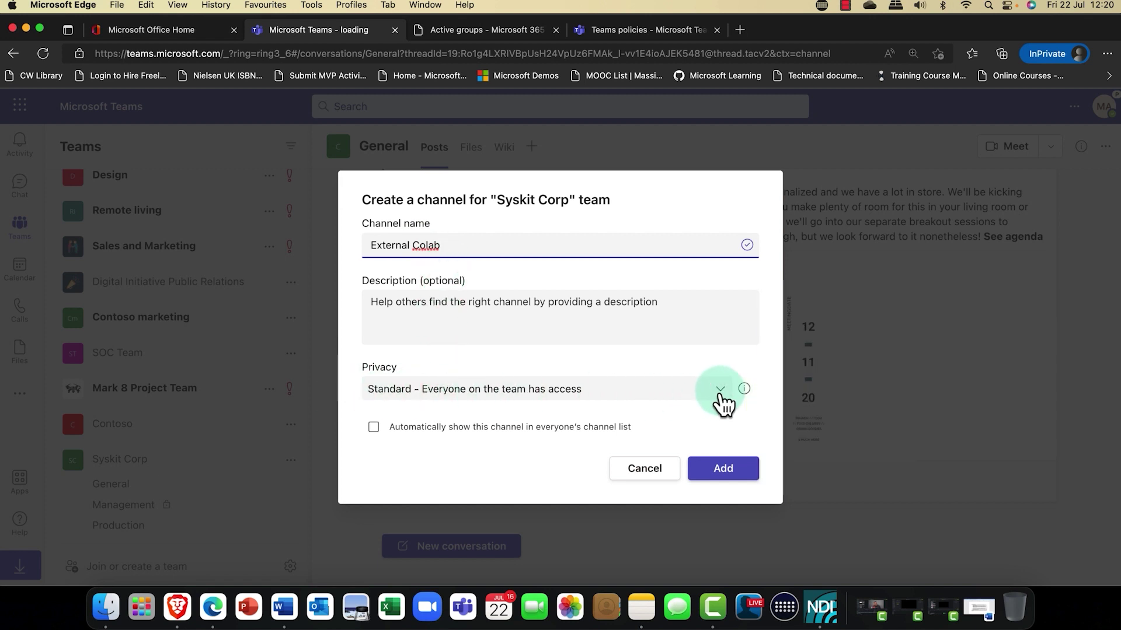
click(720, 390)
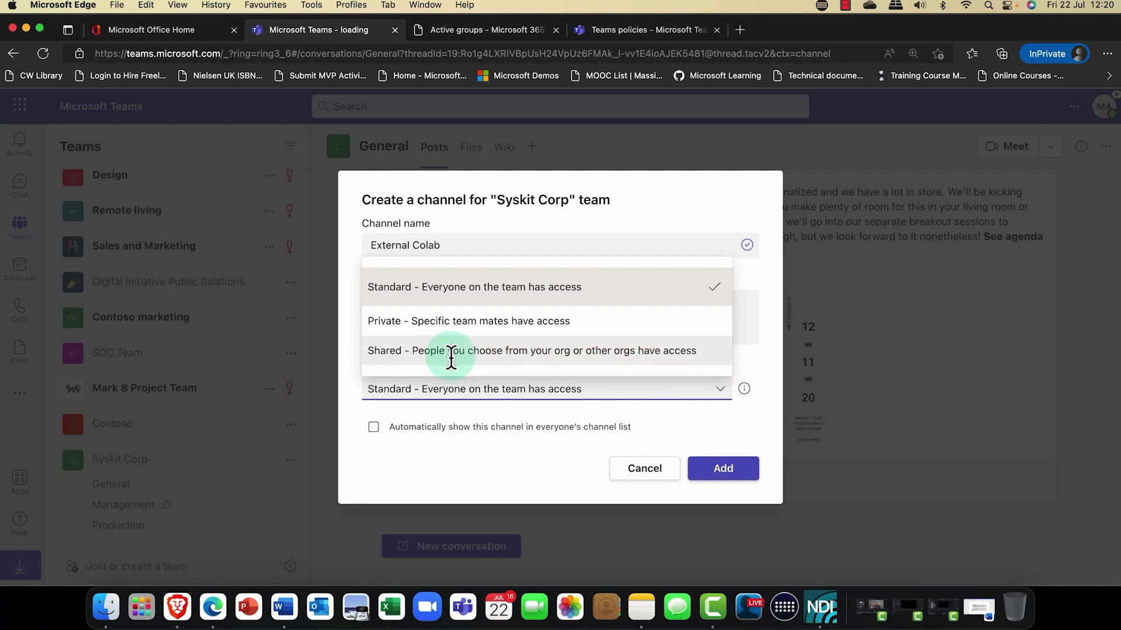
click(451, 350)
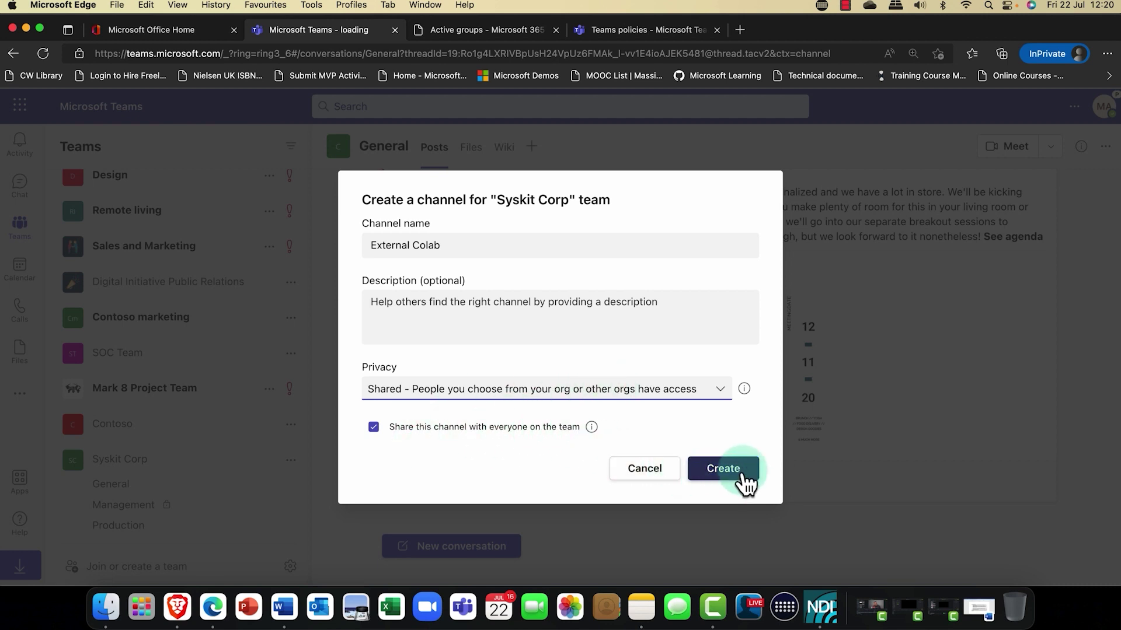
click(721, 480)
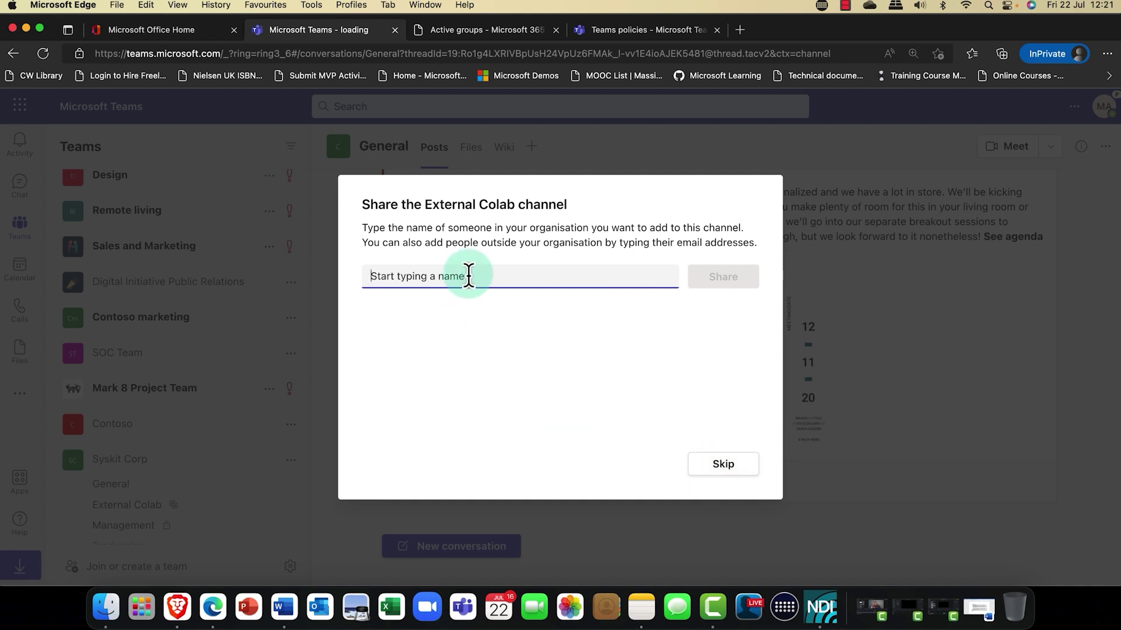
- Share the External Colab channel with the Sales Rep, the Buyer and the IT Admin as members and finish sharing
text(sales)
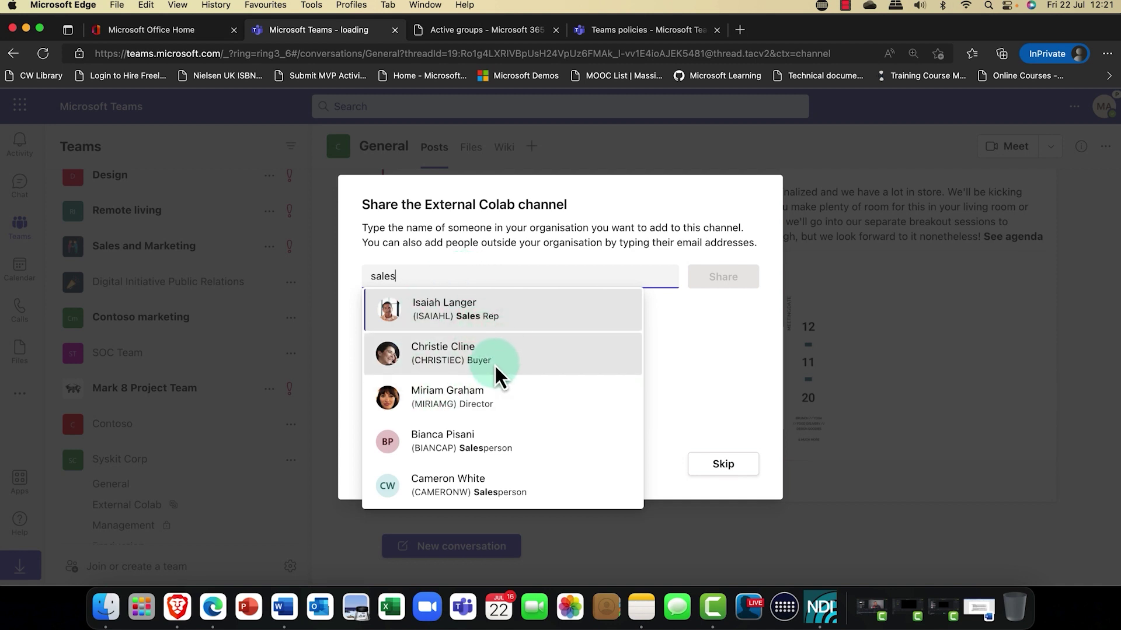
click(489, 312)
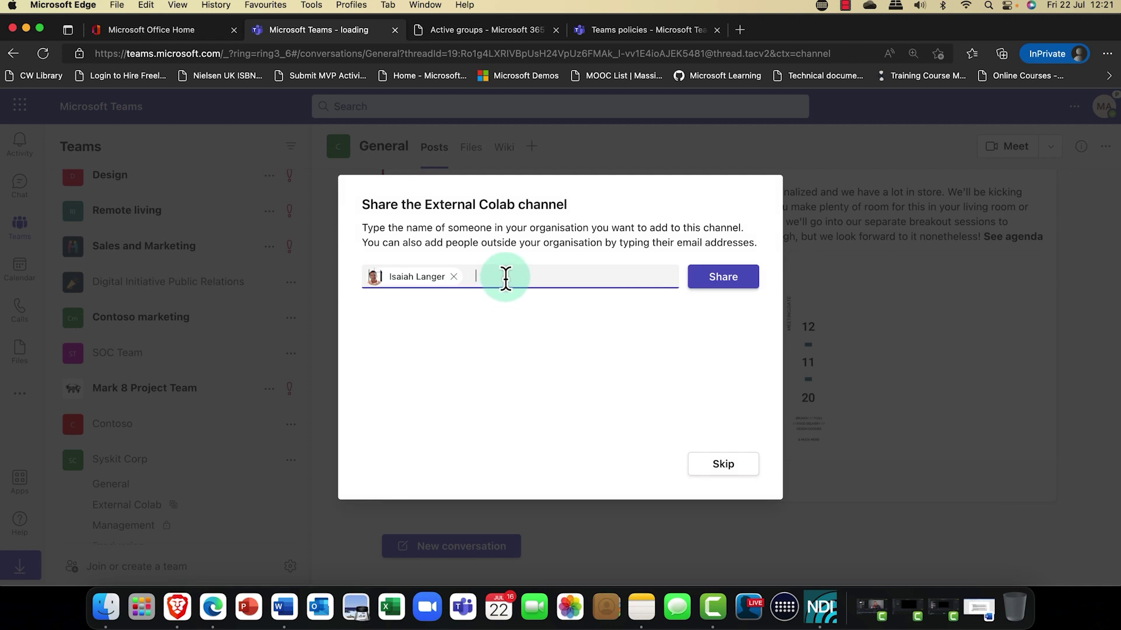
text(christ)
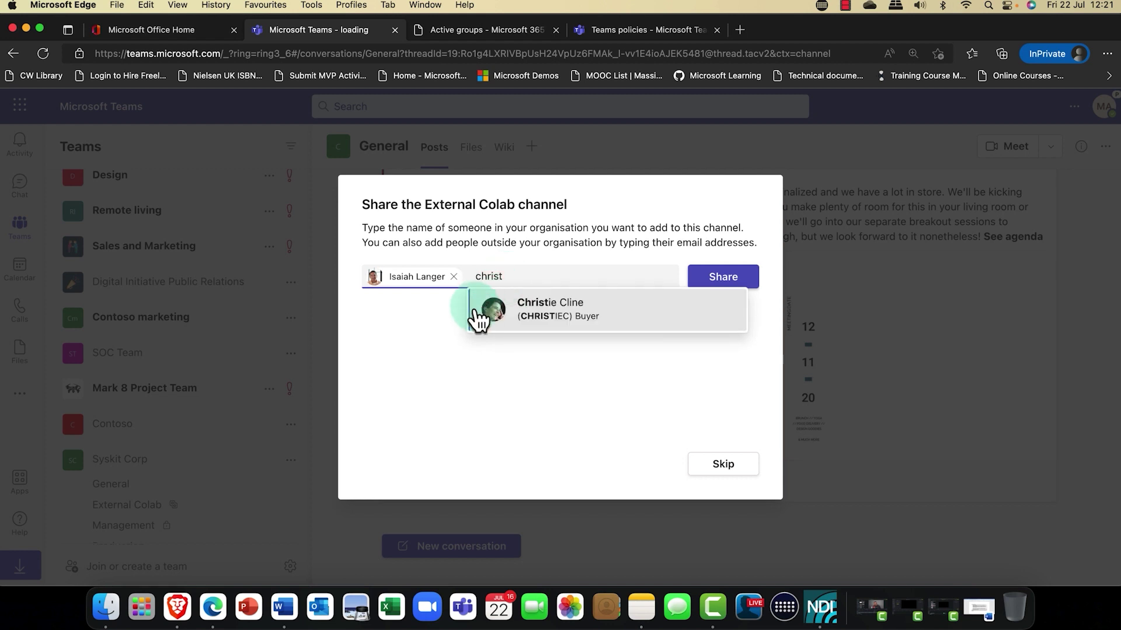
click(555, 309)
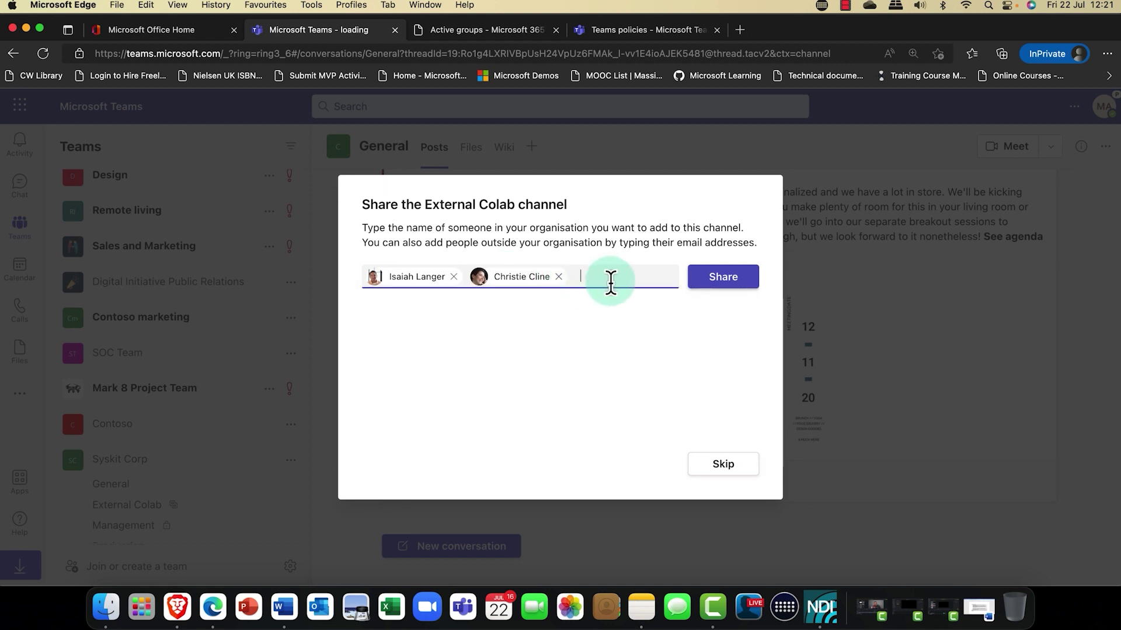
text(allan)
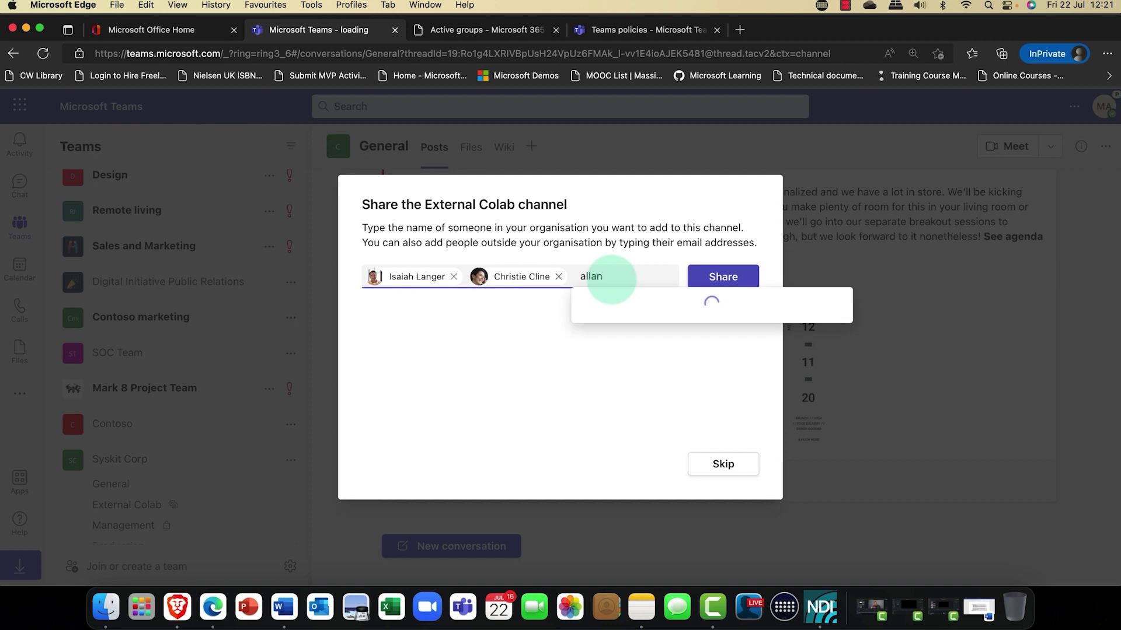
click(630, 320)
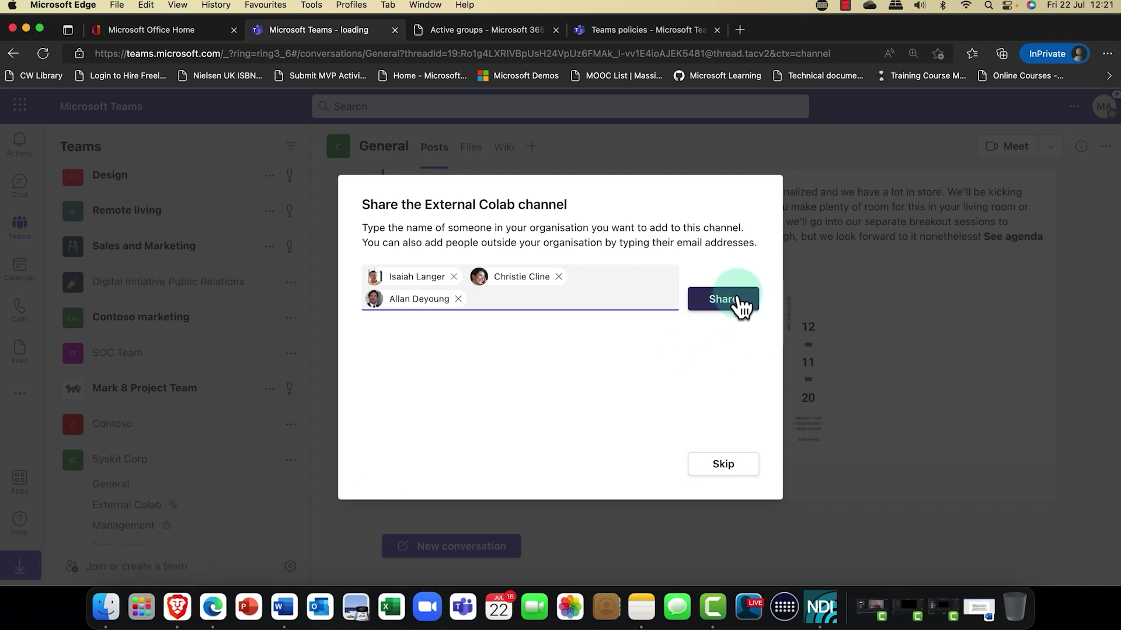
click(738, 301)
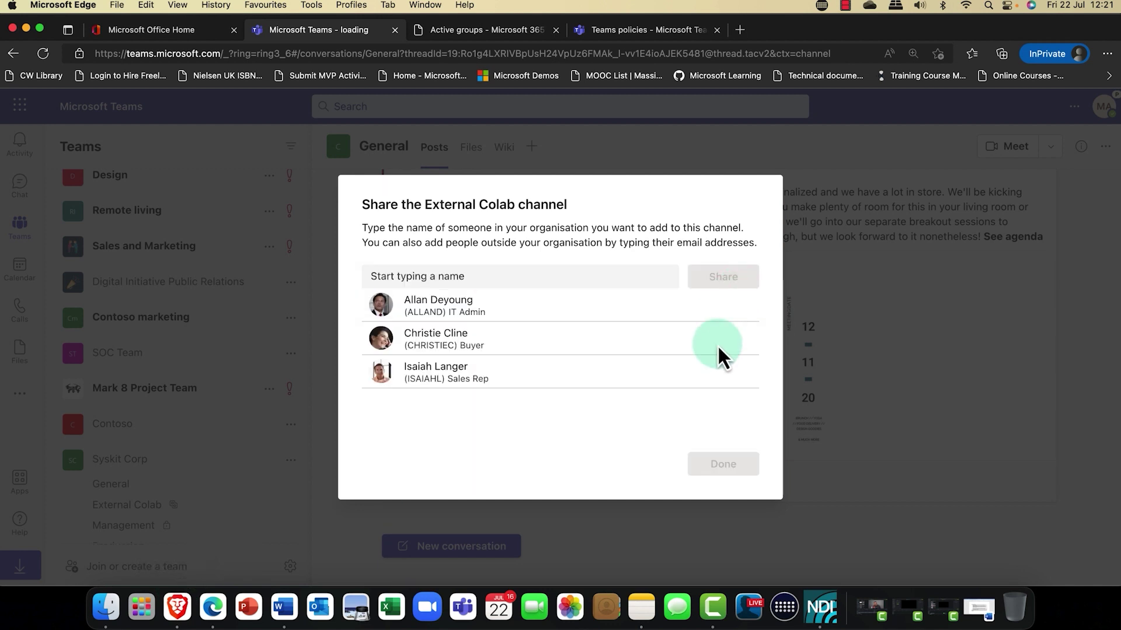
click(743, 463)
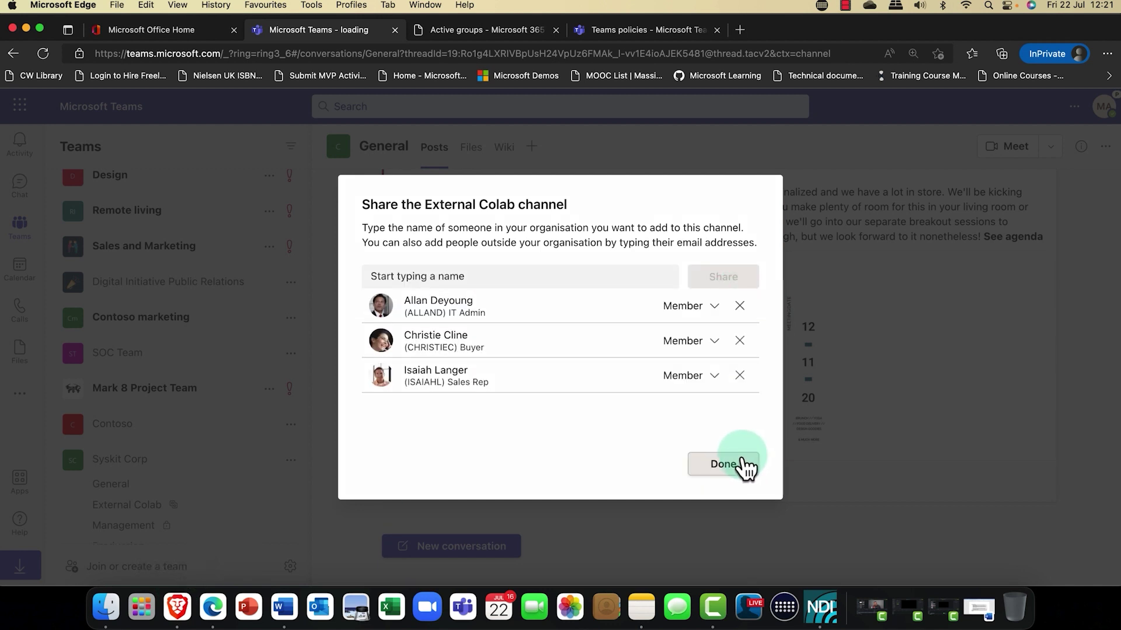
click(727, 465)
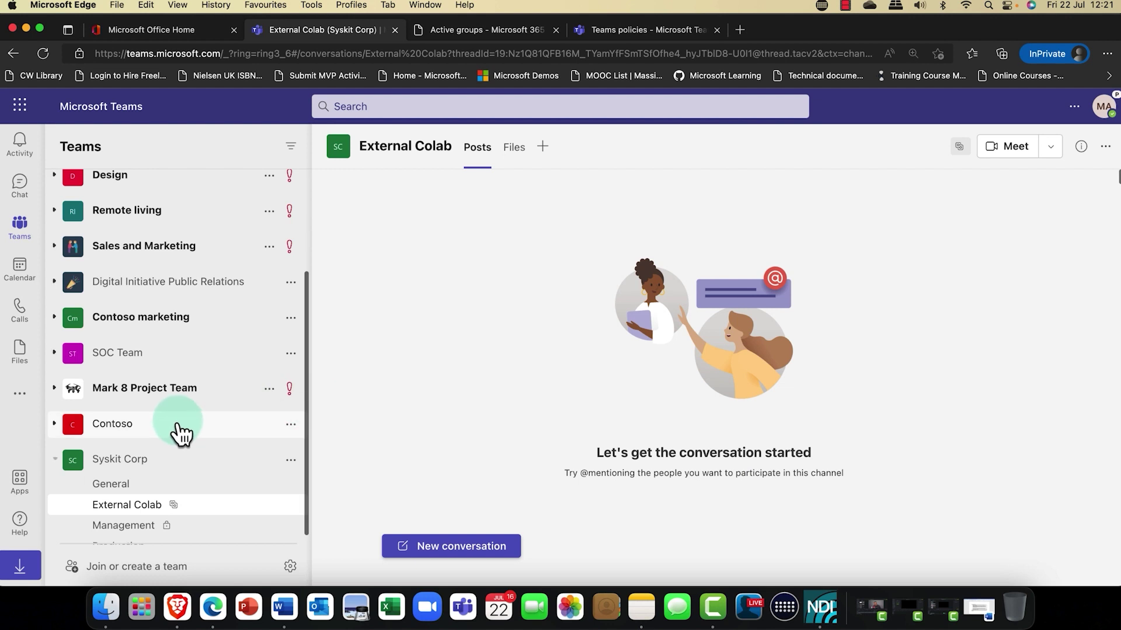
- Switch to the SharePoint admin center and open the channel sites of the Syskit Corp site from the active sites
scroll(181, 432, down, 1)
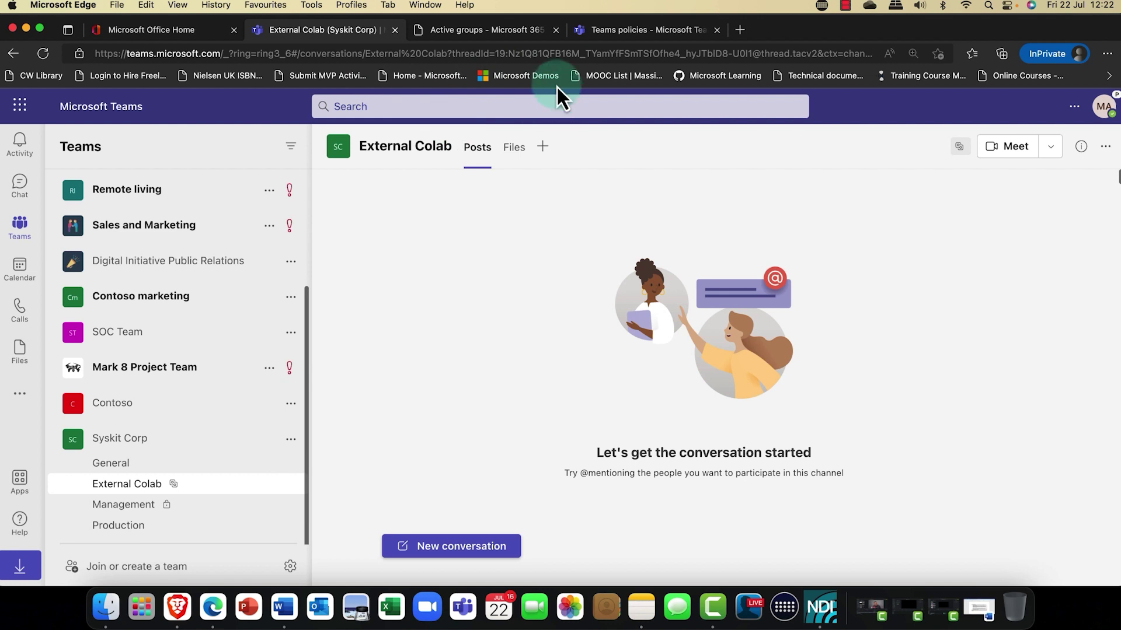
click(461, 33)
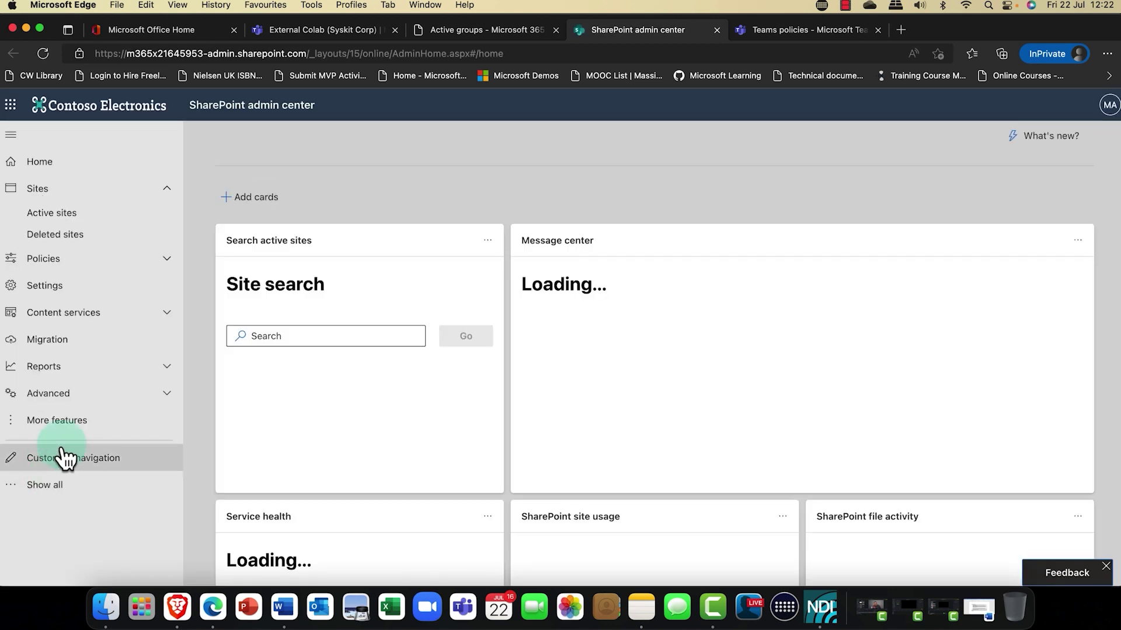
click(53, 214)
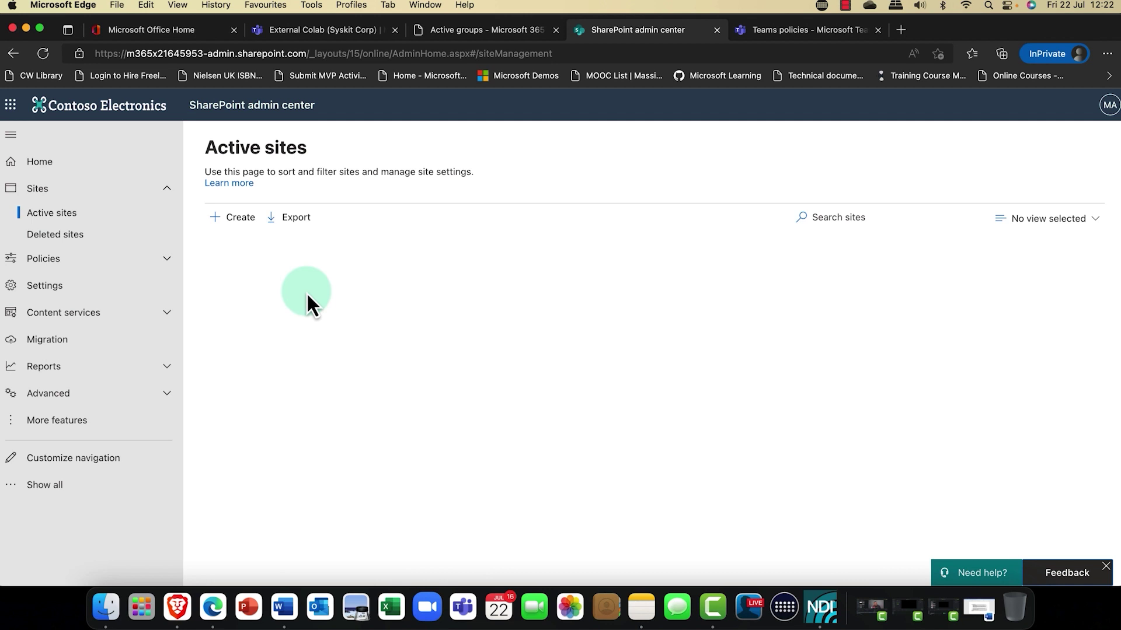
scroll(324, 352, down, 10)
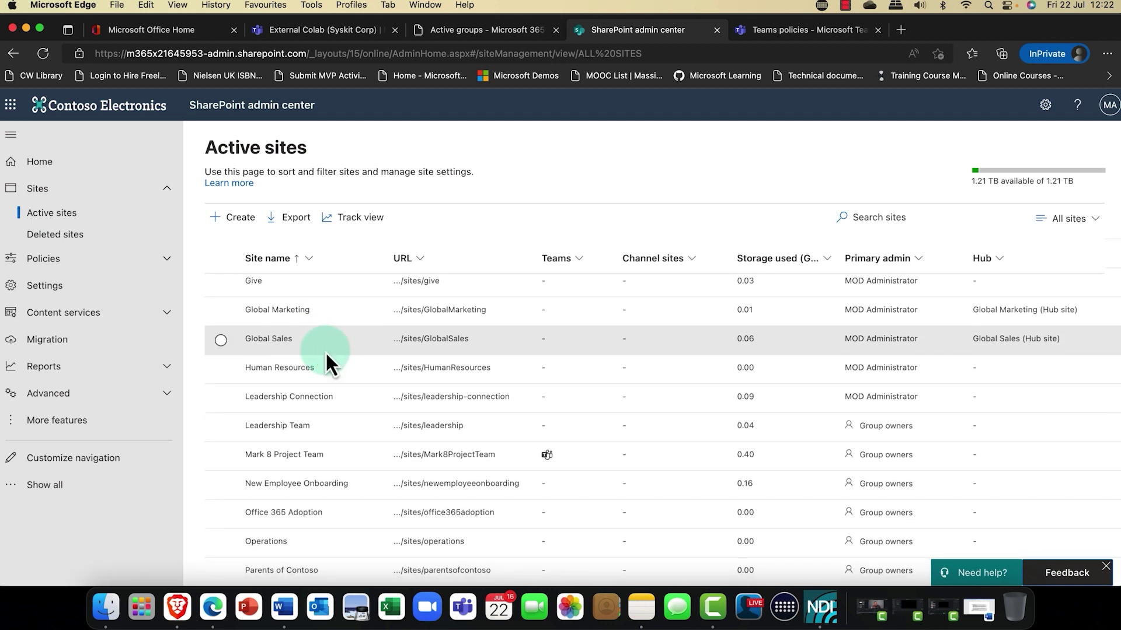
scroll(325, 351, down, 5)
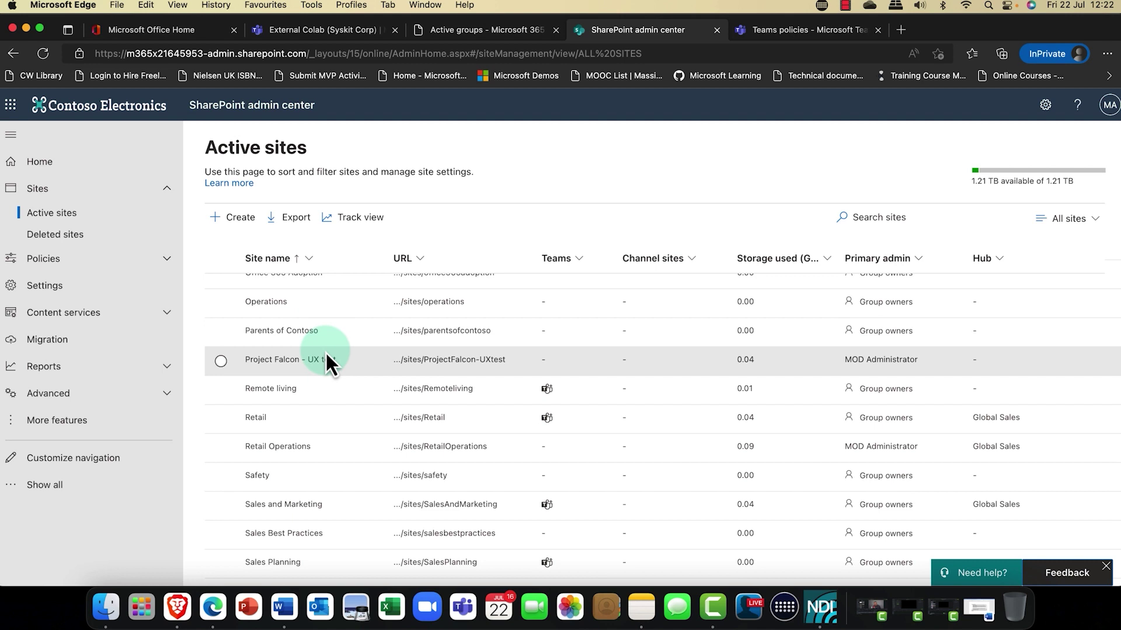
scroll(325, 352, down, 3)
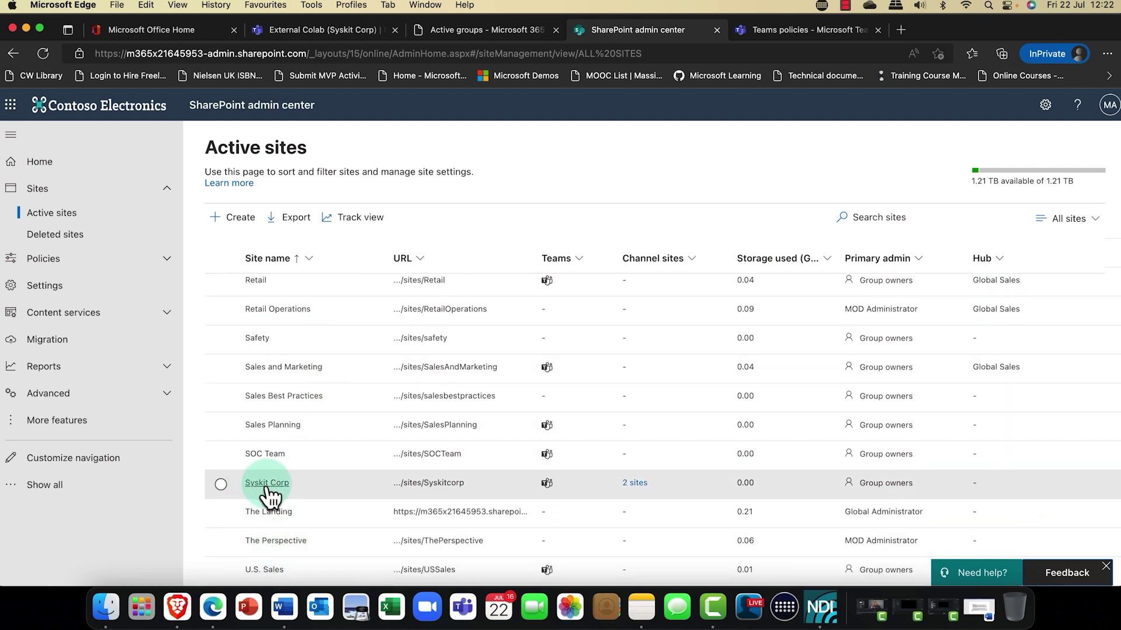
click(636, 485)
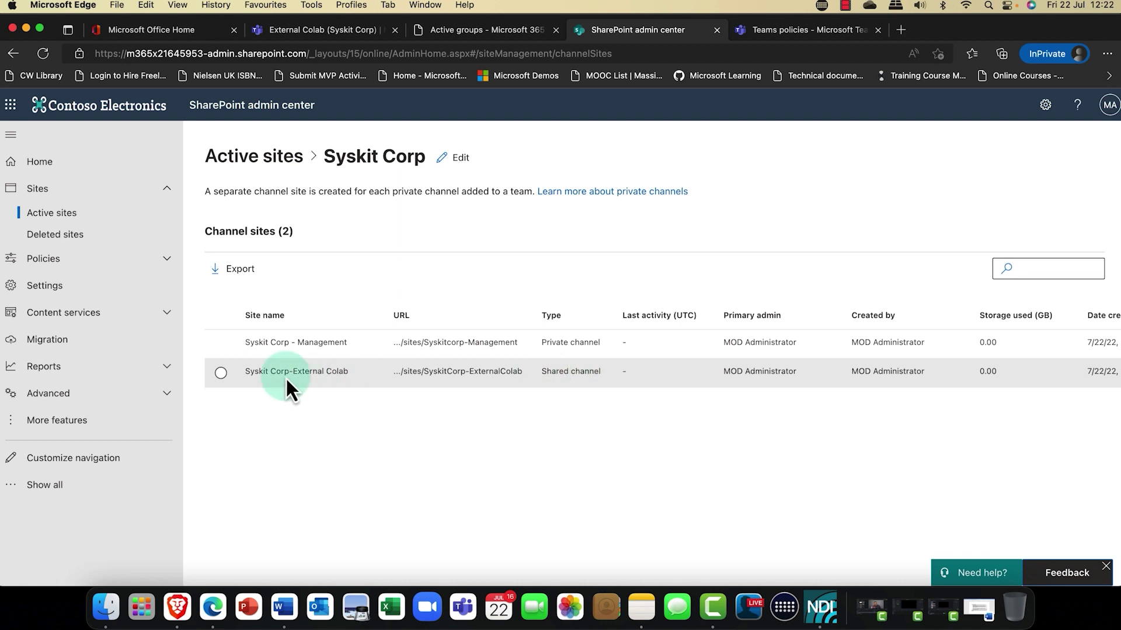
- Examine the general details, permissions and policies of the Syskit Corp-External Colab channel site, leaving it closed and deselected
click(268, 373)
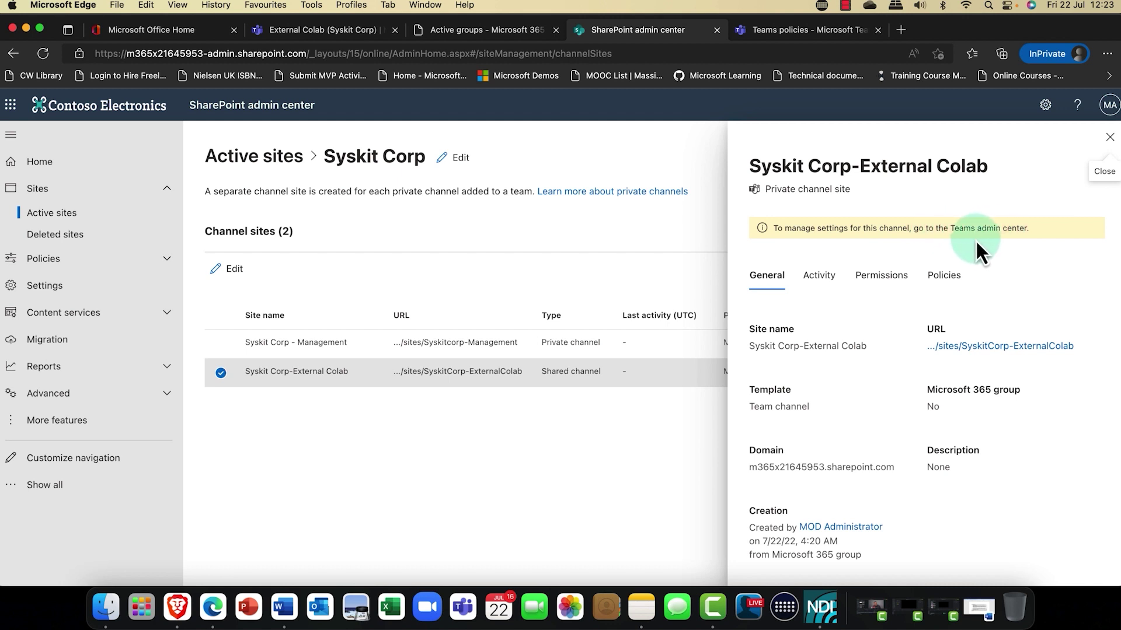
click(903, 286)
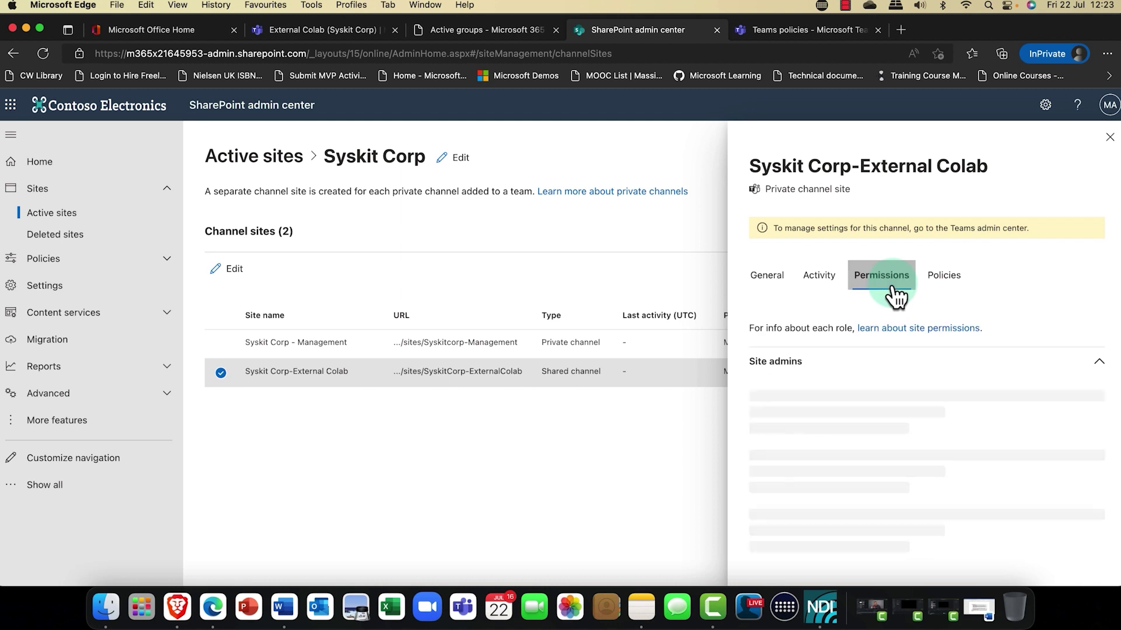
click(943, 285)
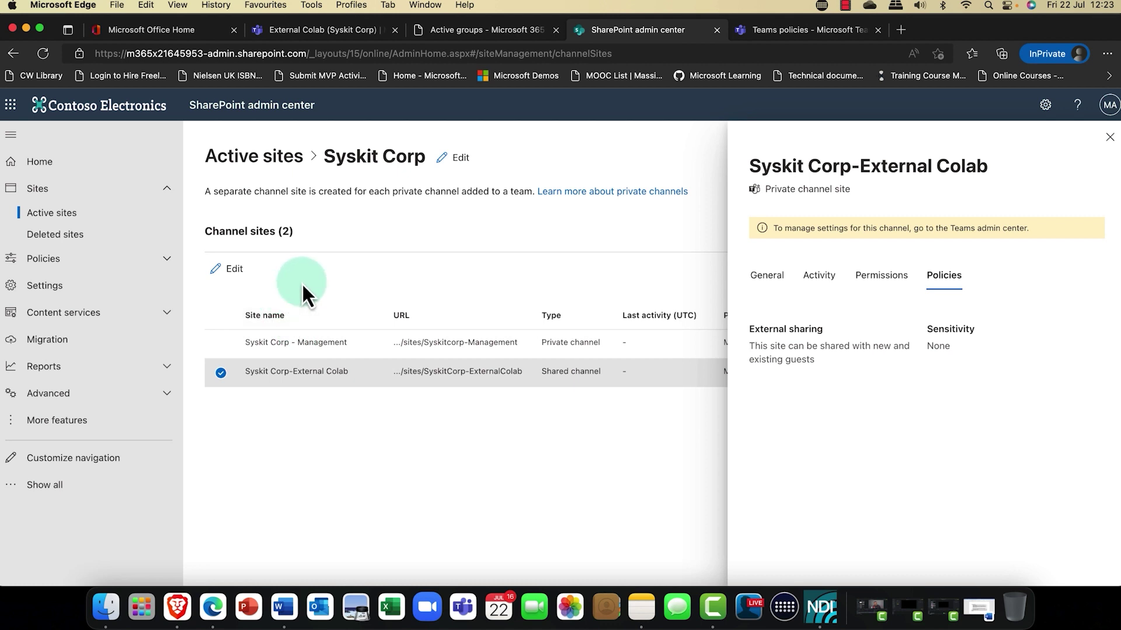
click(1109, 138)
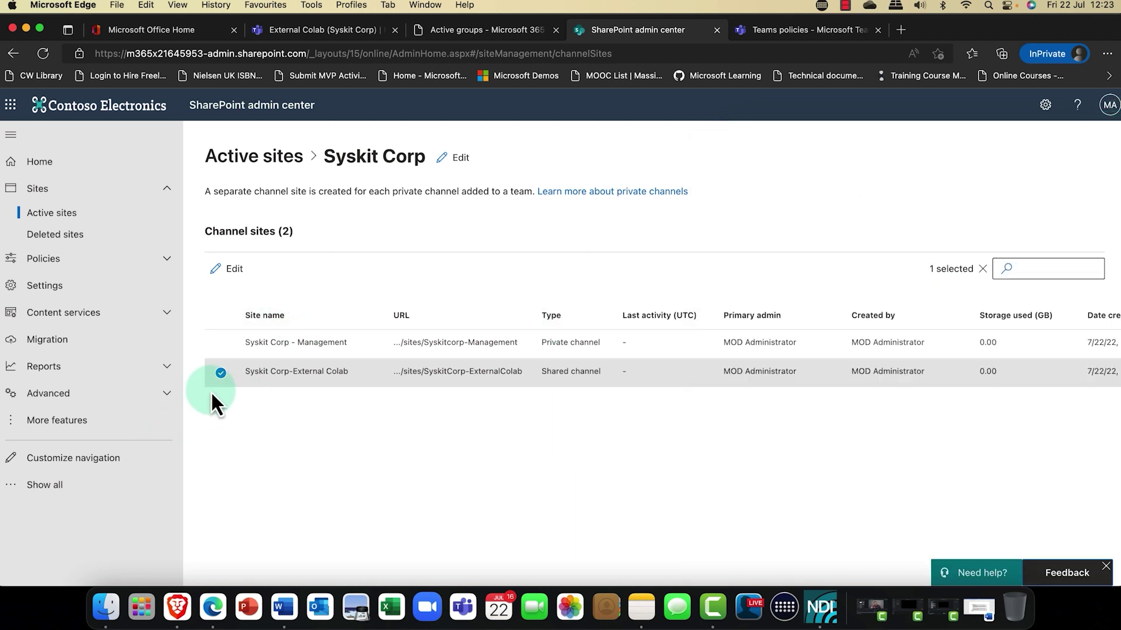
click(219, 373)
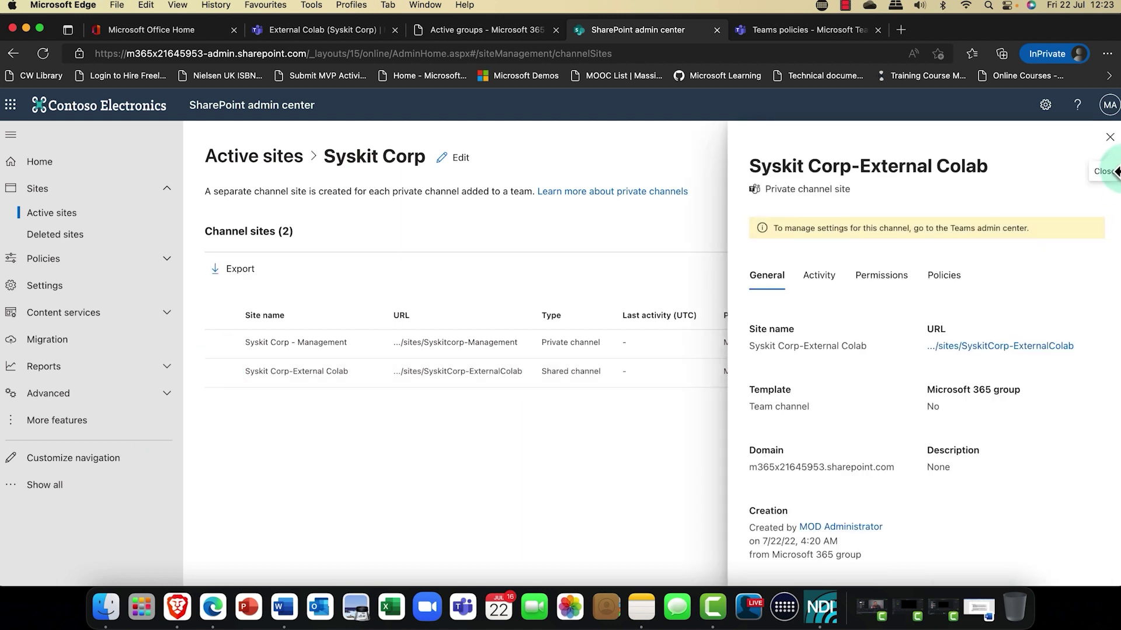
click(1110, 138)
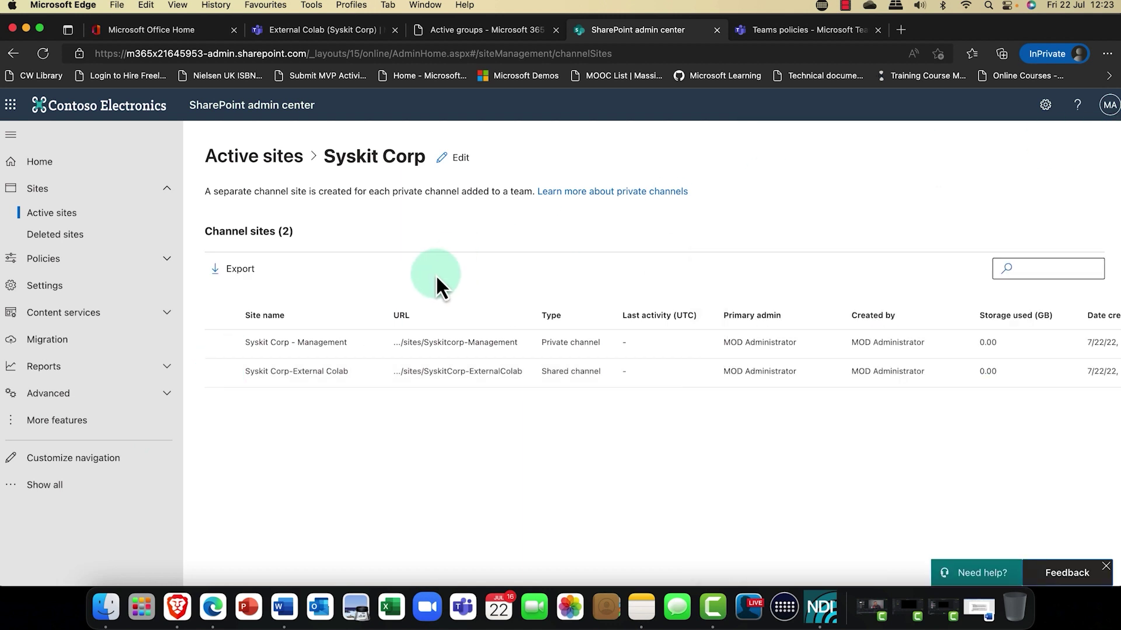
- Close the SharePoint admin center and open the Syskit Corp team from Manage teams in the Teams admin center
click(673, 26)
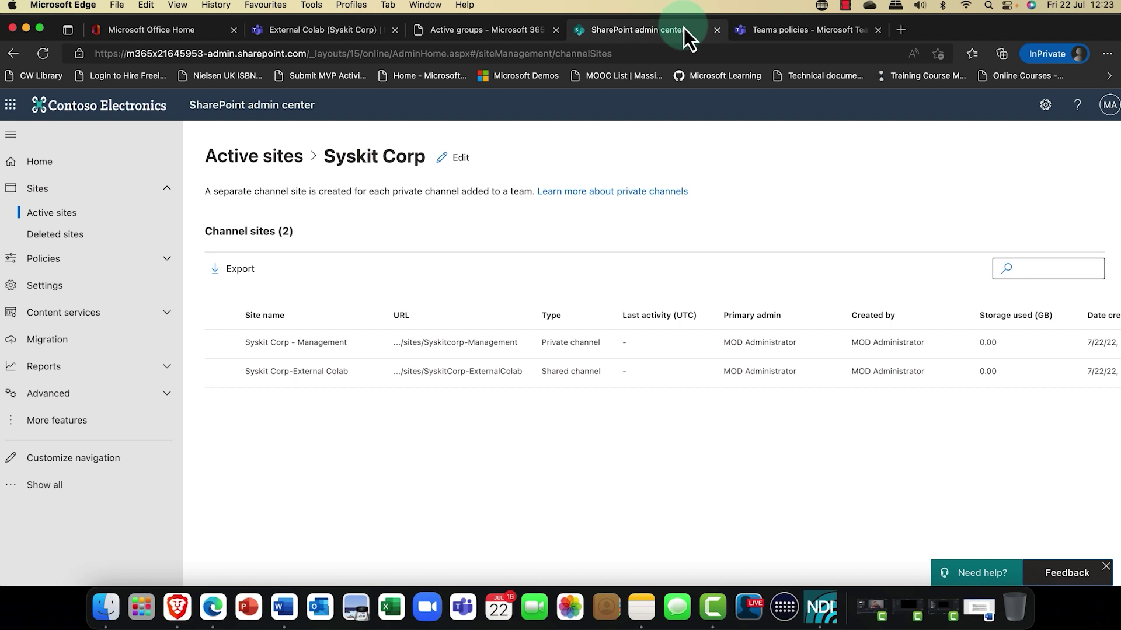
click(719, 30)
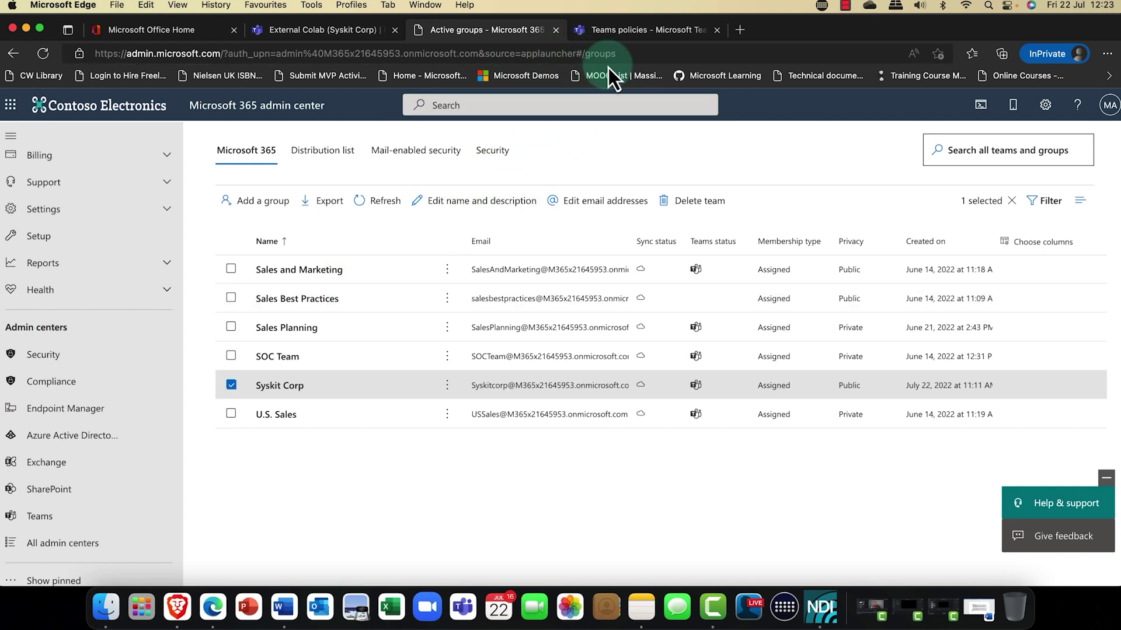
click(601, 34)
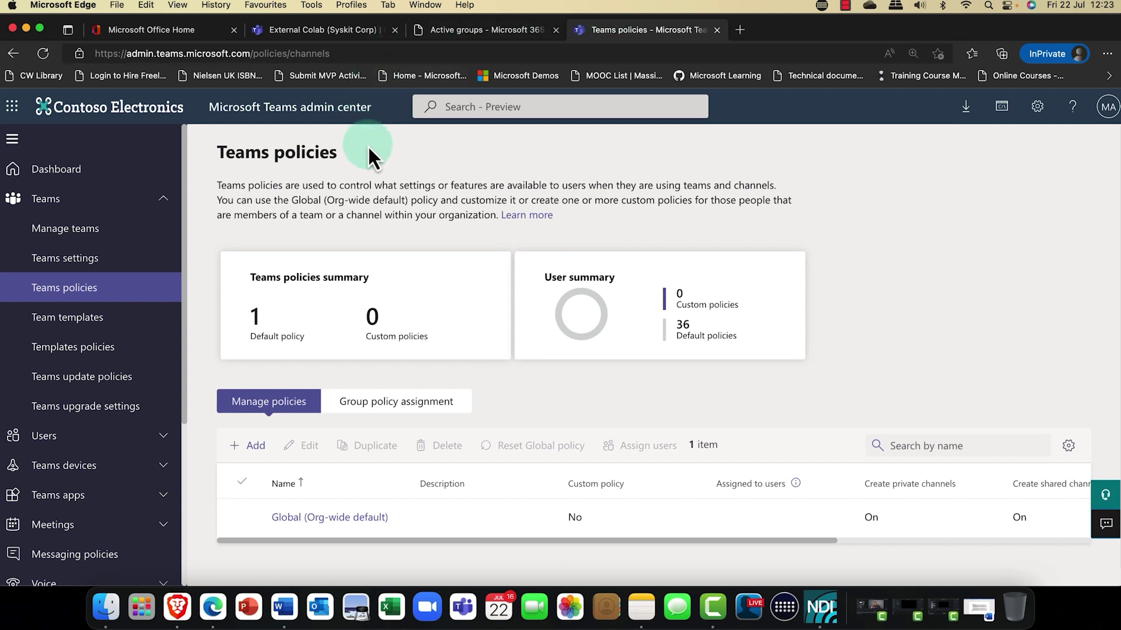
click(52, 236)
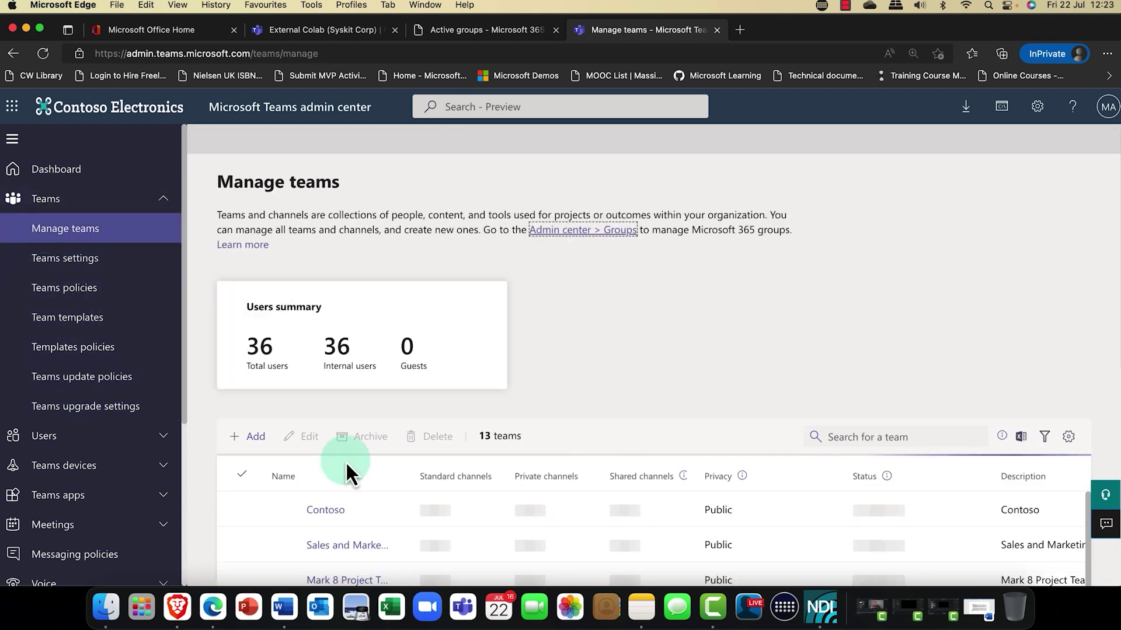
scroll(346, 461, down, 10)
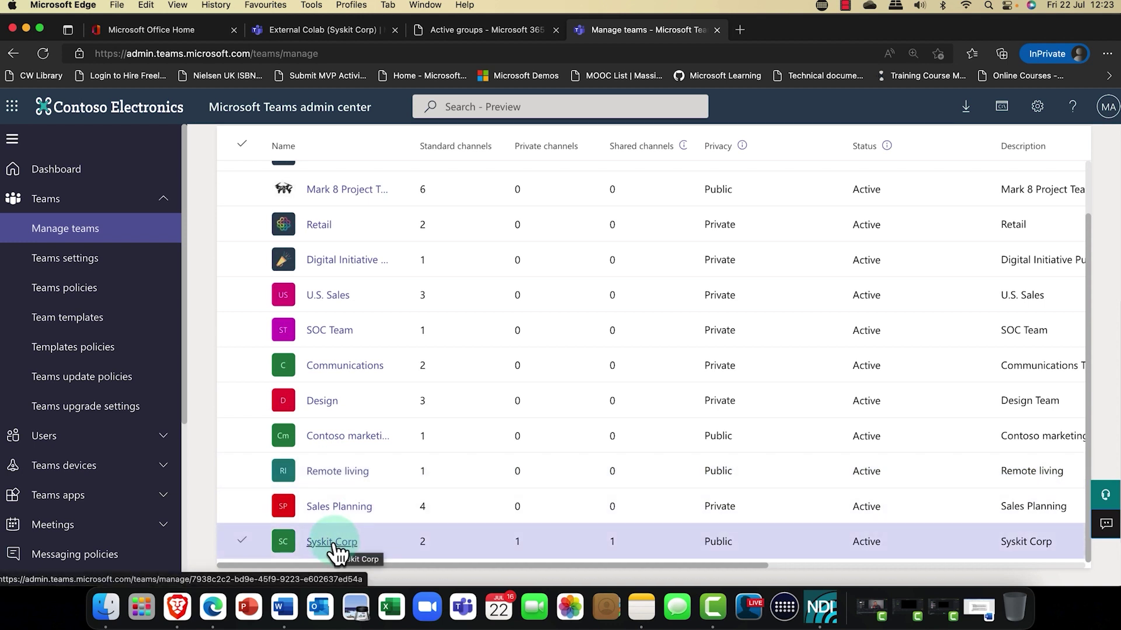
click(332, 543)
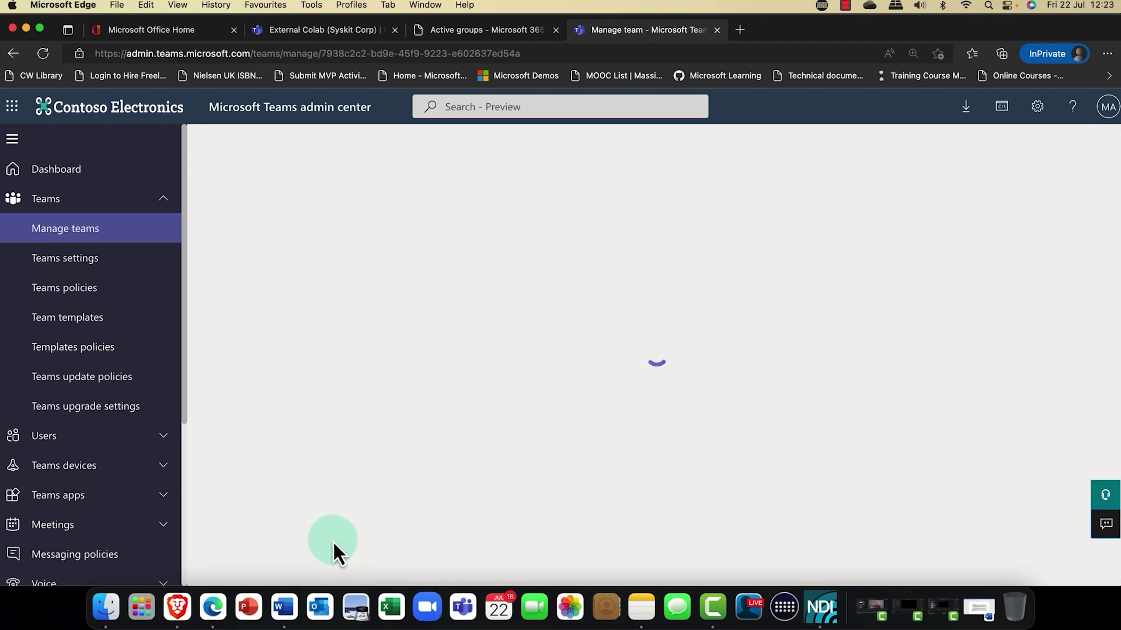
- Examine the member list of the Syskit Corp team, including the members' titles and roles
scroll(356, 525, down, 1)
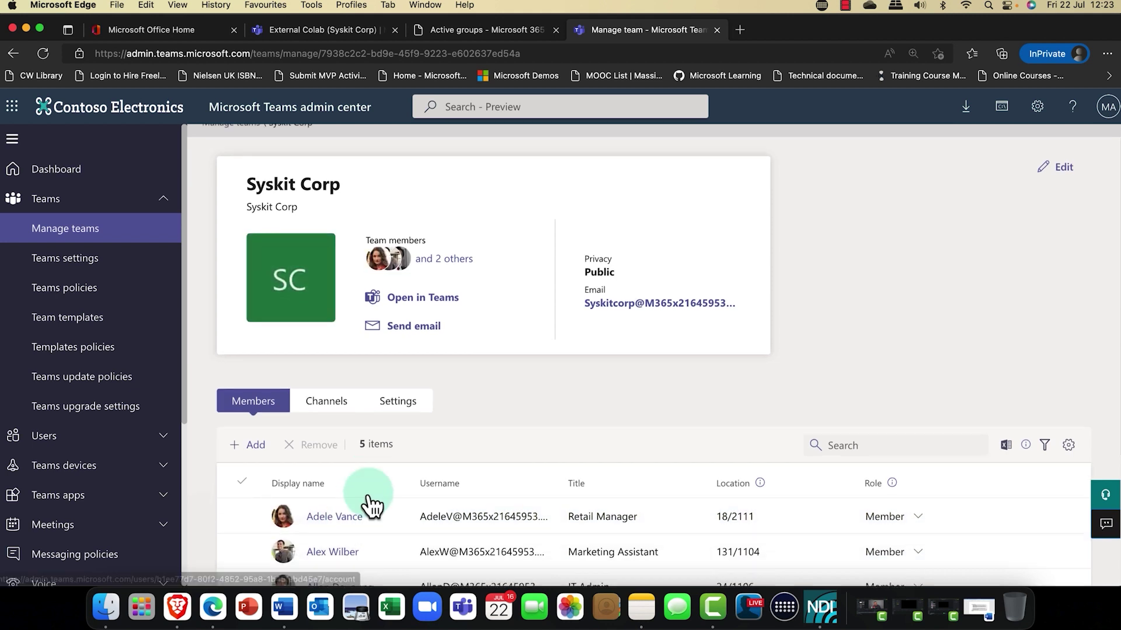
scroll(369, 506, down, 3)
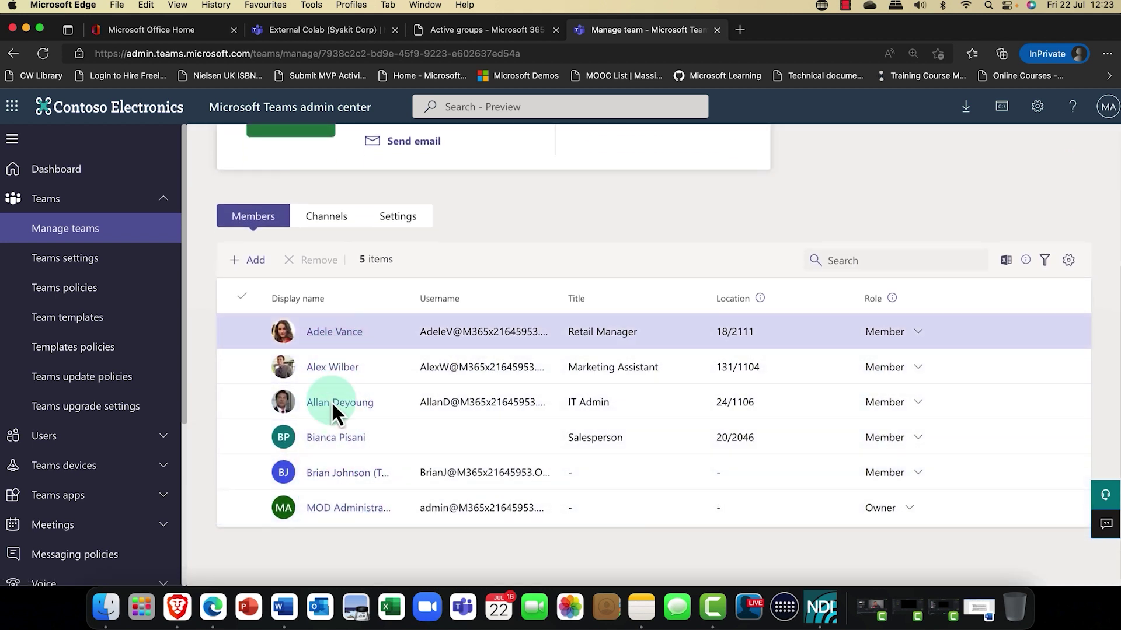
click(322, 484)
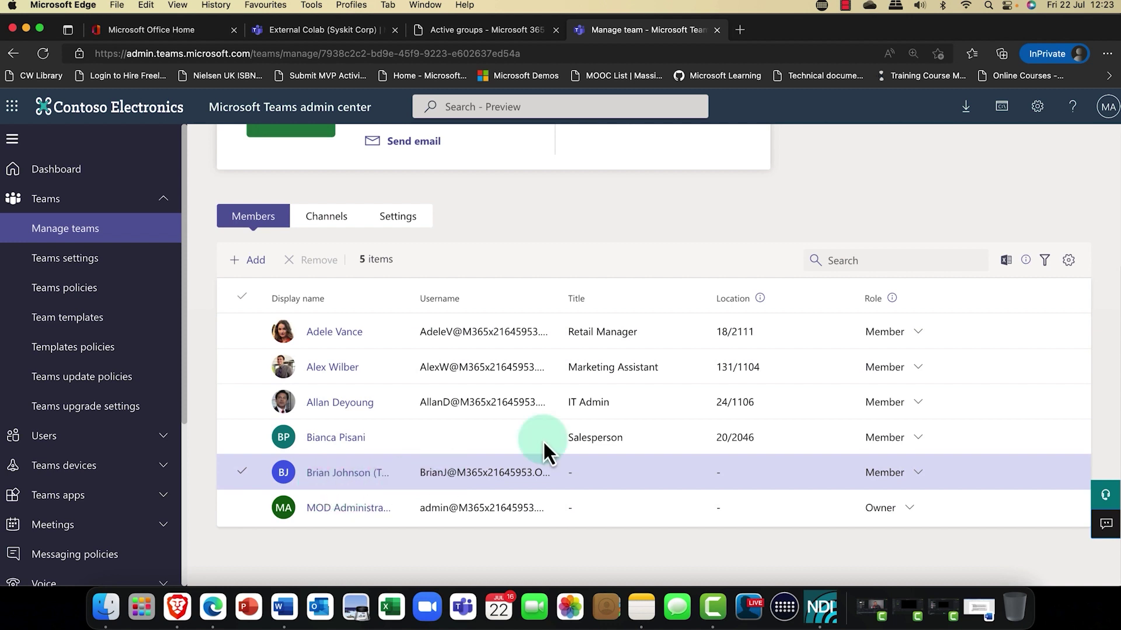
click(384, 400)
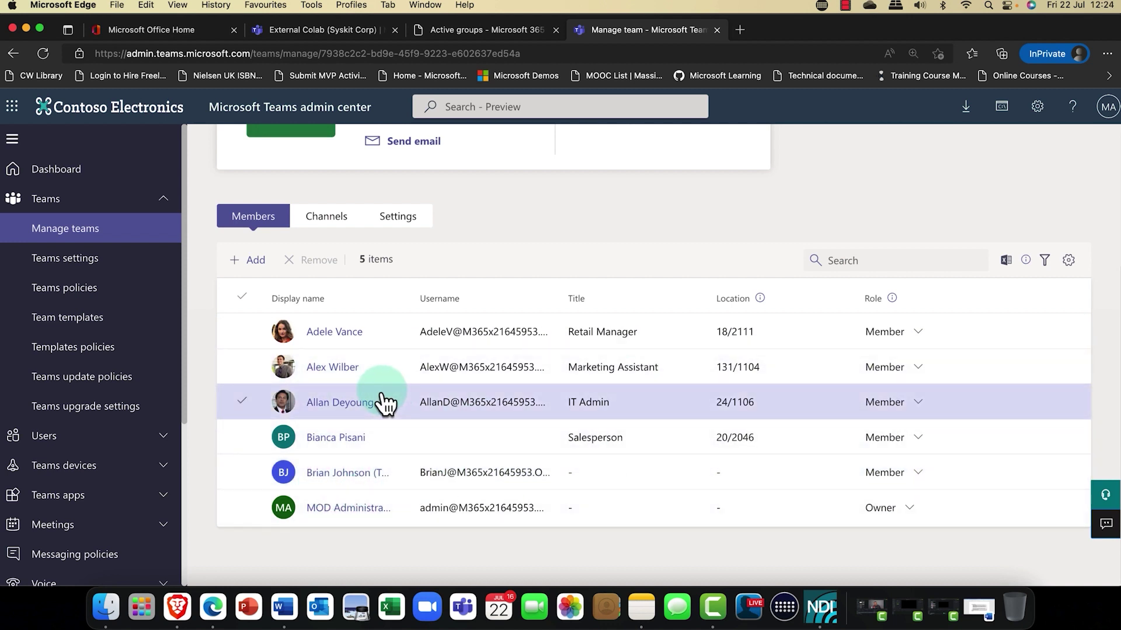
scroll(385, 402, up, 5)
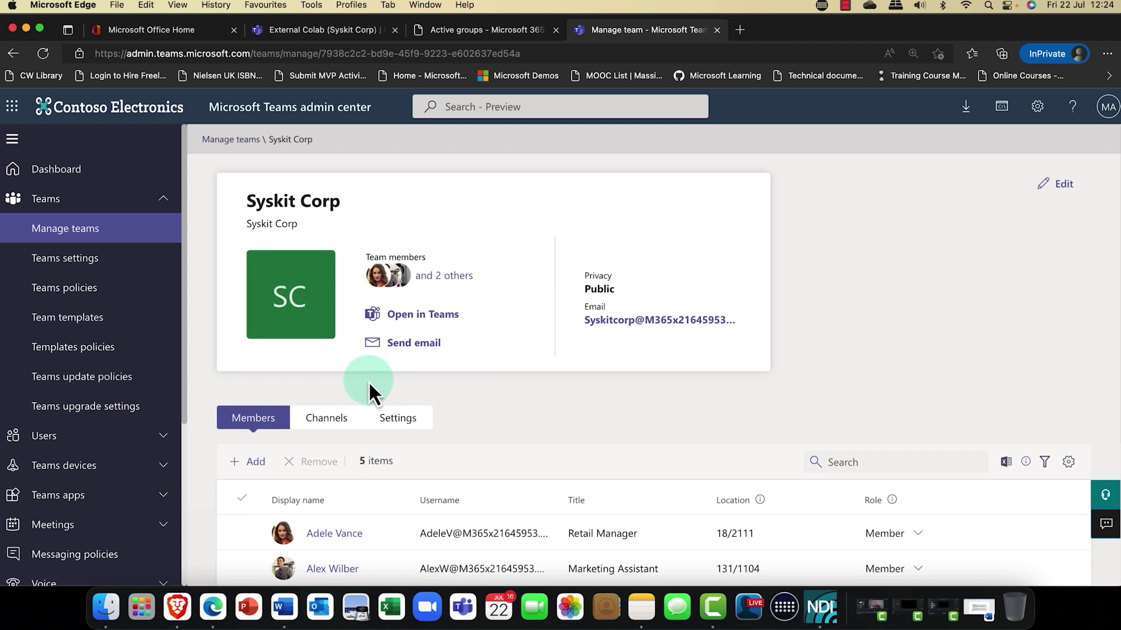
click(241, 425)
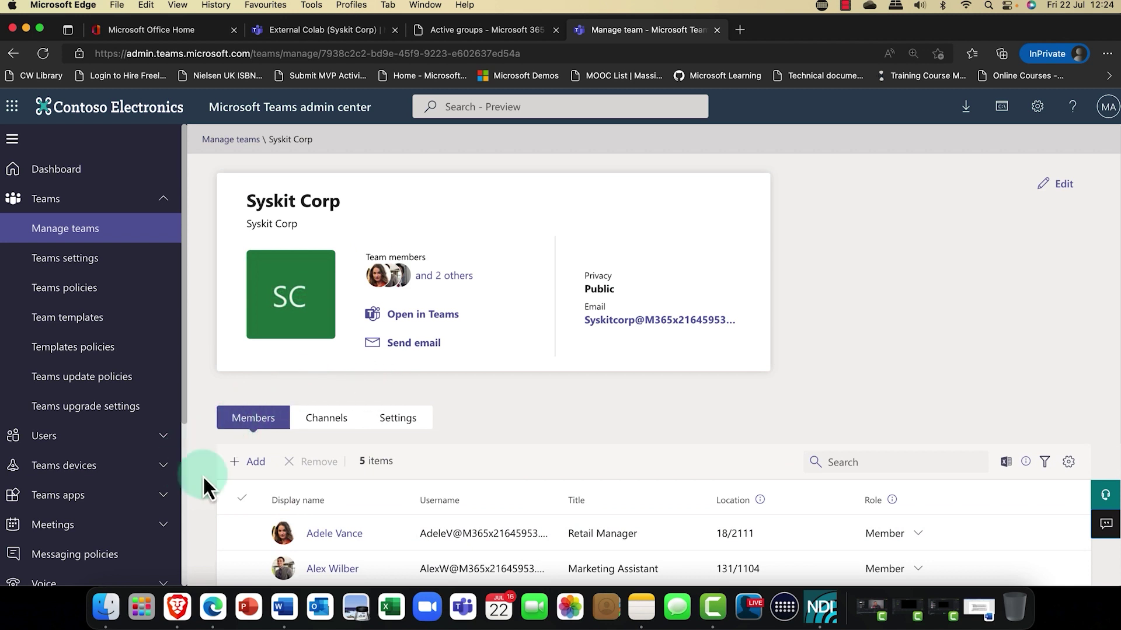
click(254, 463)
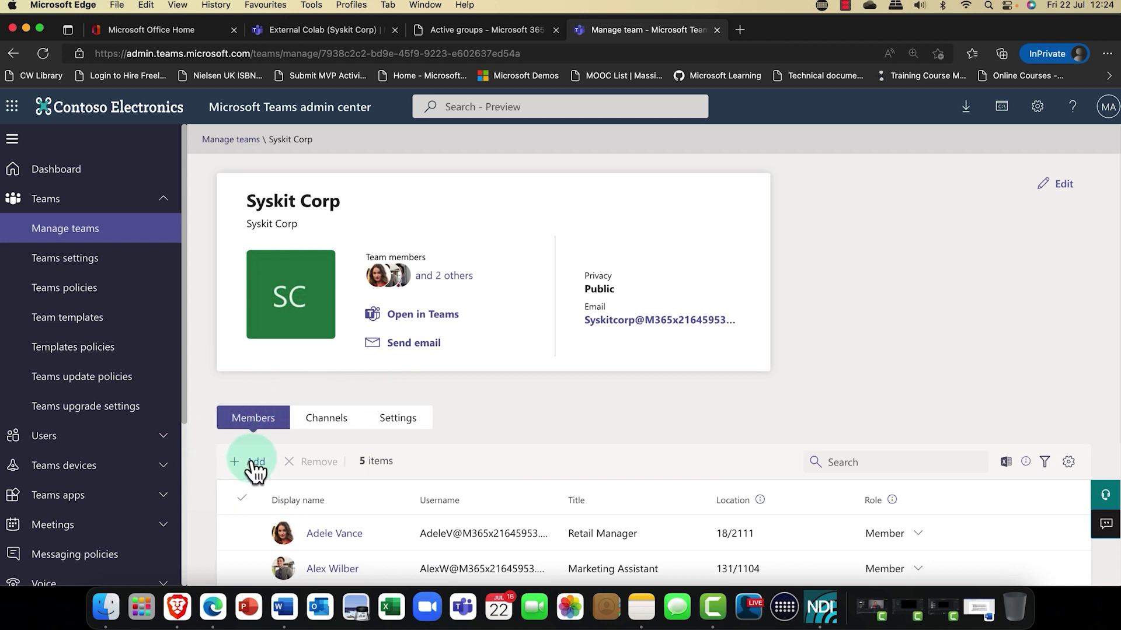
- Open the External Colab channel from the Syskit Corp team's channels and examine its members and their roles
click(313, 421)
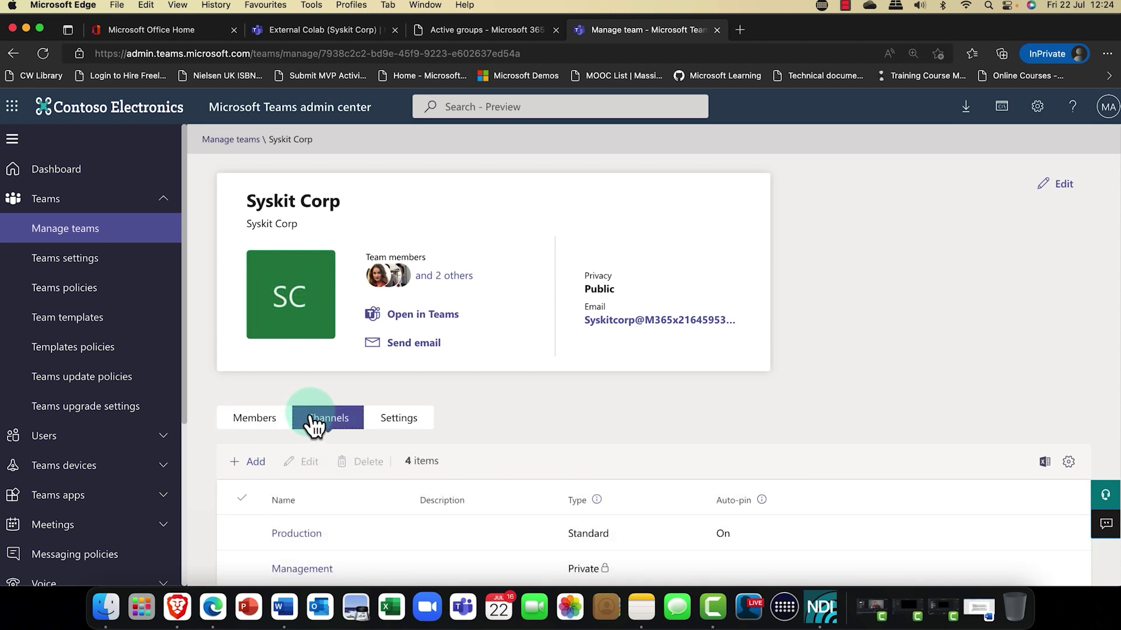
scroll(311, 416, down, 2)
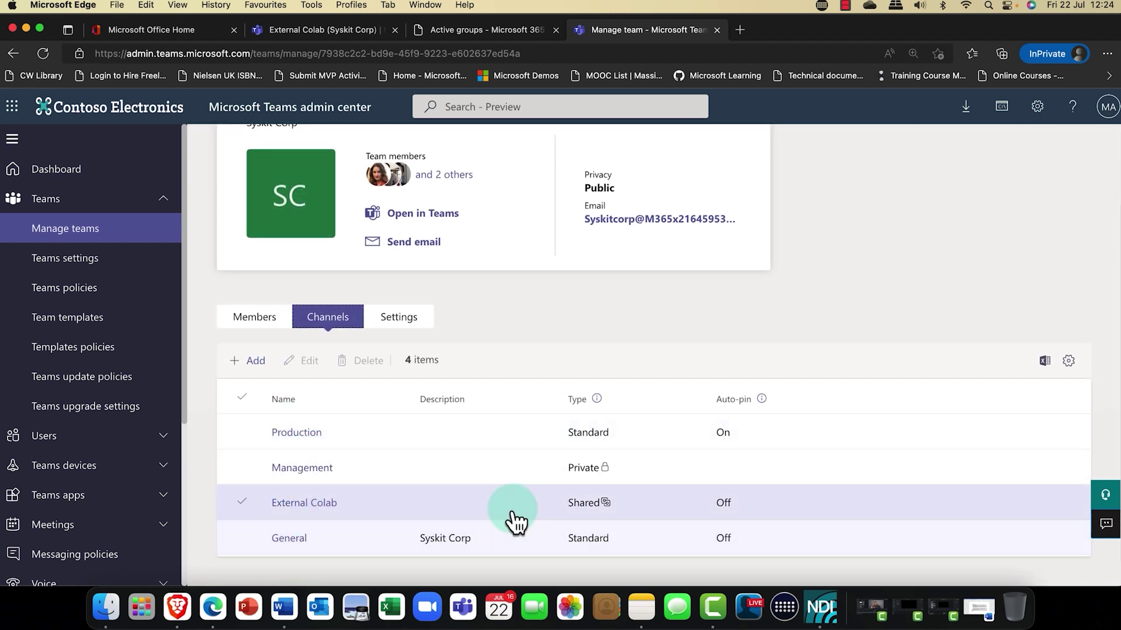
click(591, 513)
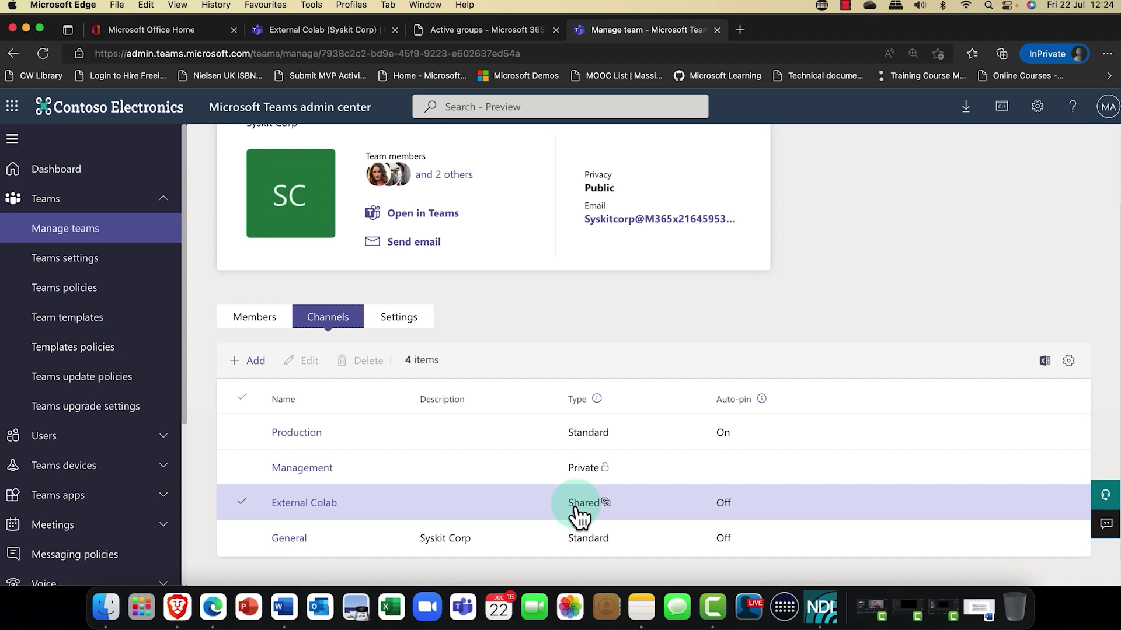
click(292, 507)
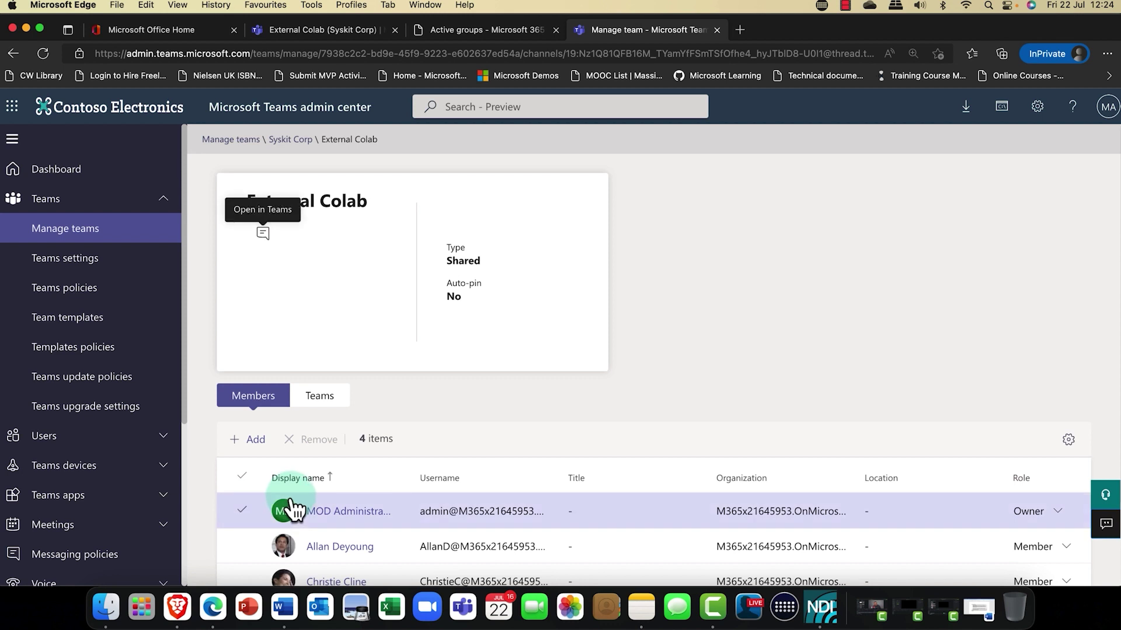
scroll(333, 483, down, 3)
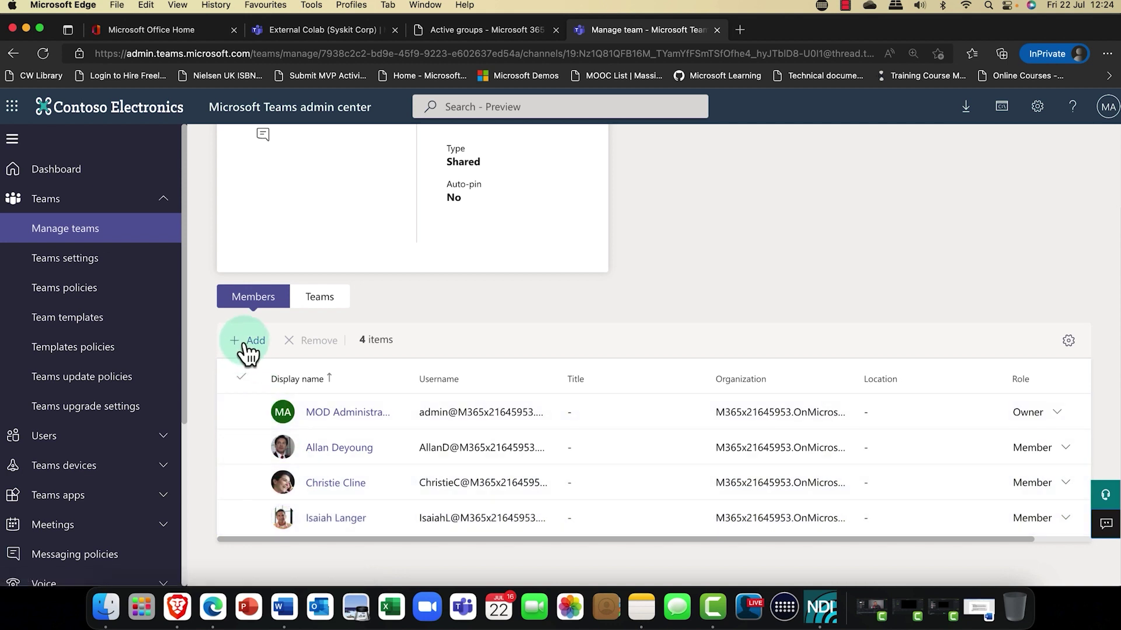
click(340, 427)
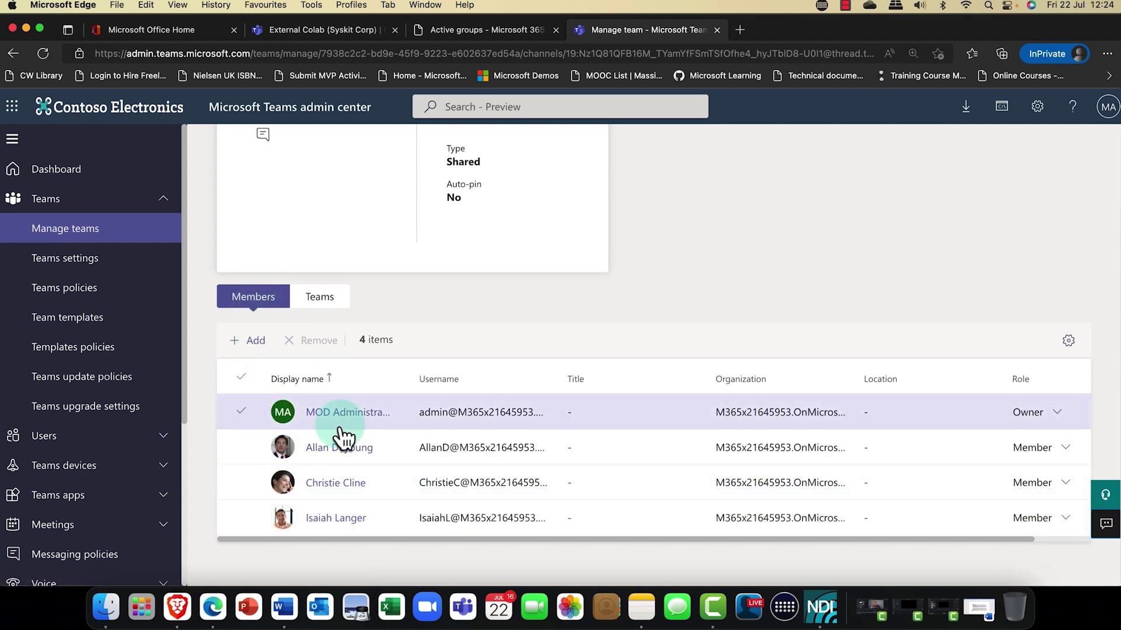
click(269, 364)
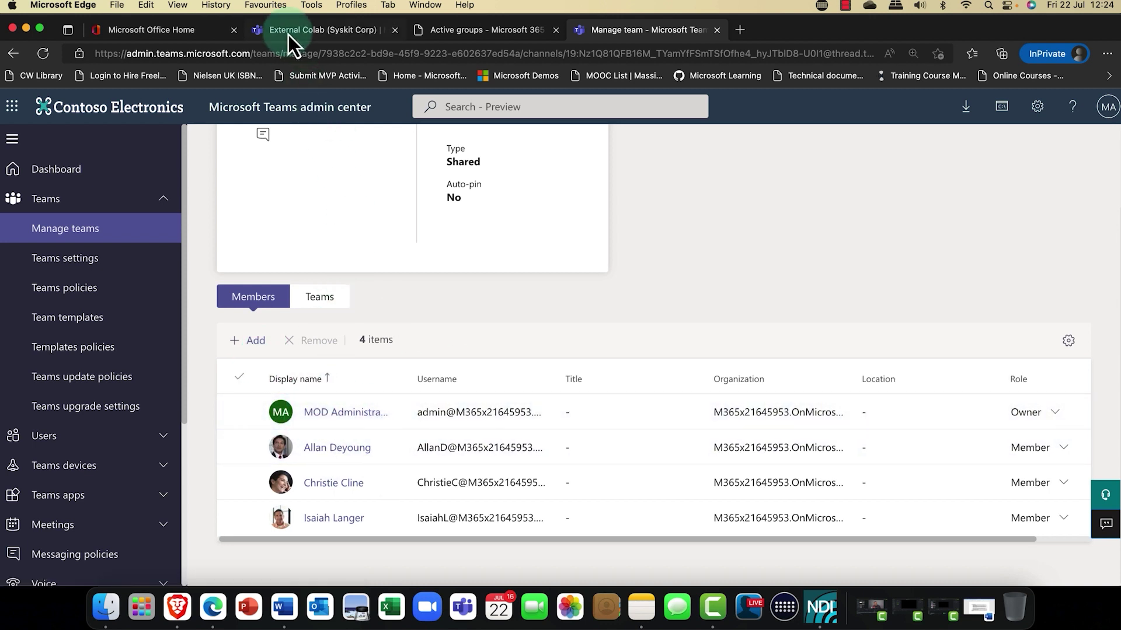
- Switch to the External Colab channel in Microsoft Teams and view its options for sharing the channel
click(288, 34)
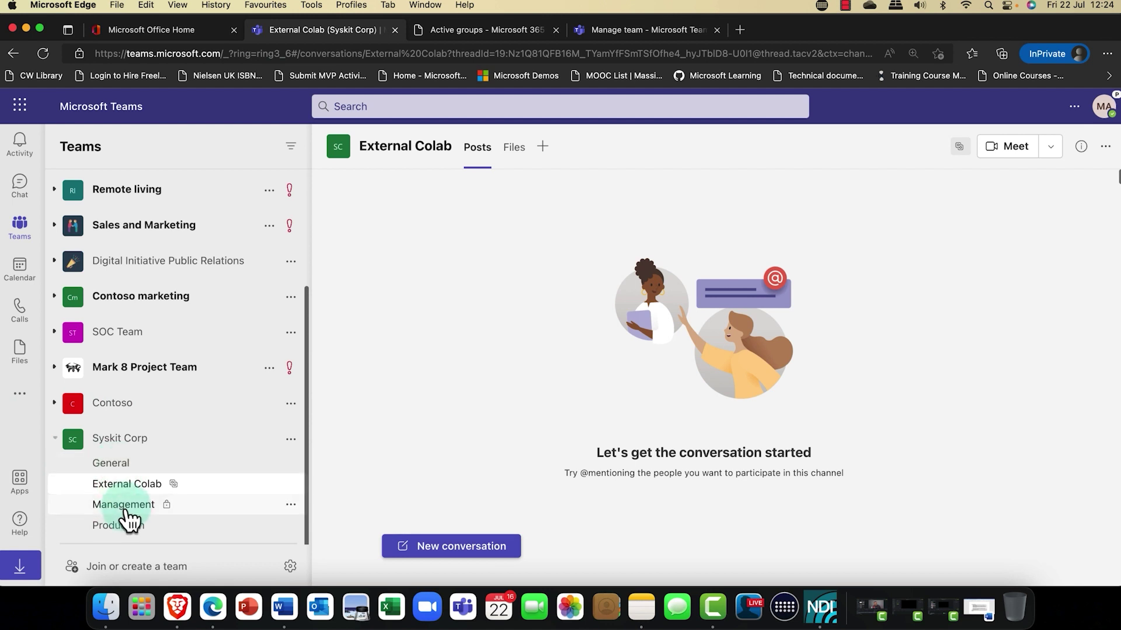
scroll(132, 508, up, 1)
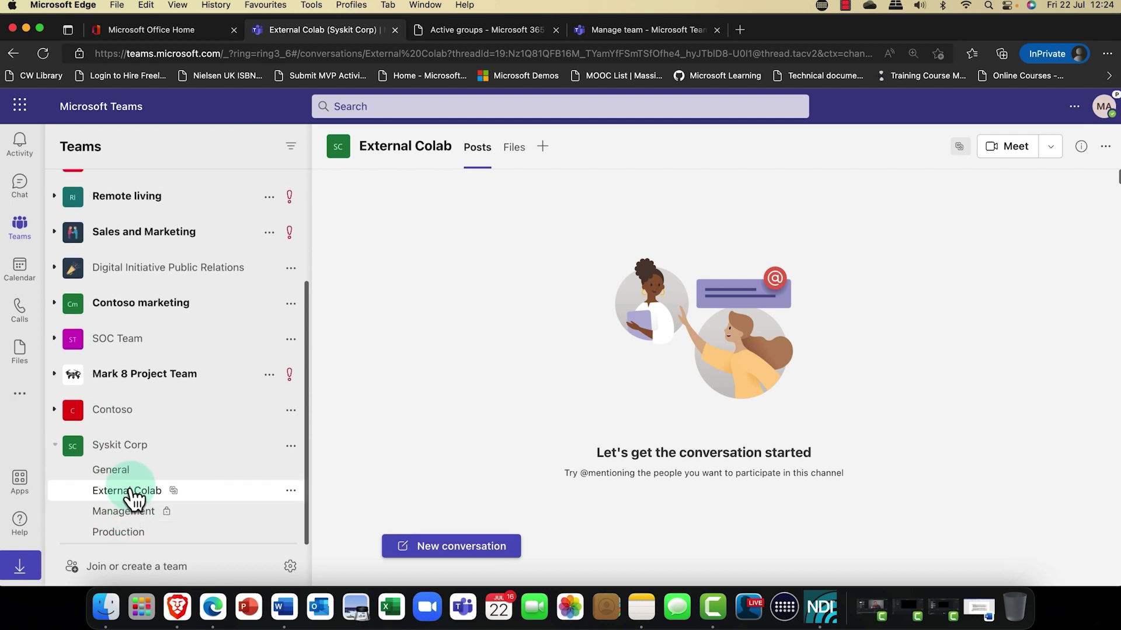
scroll(131, 497, down, 1)
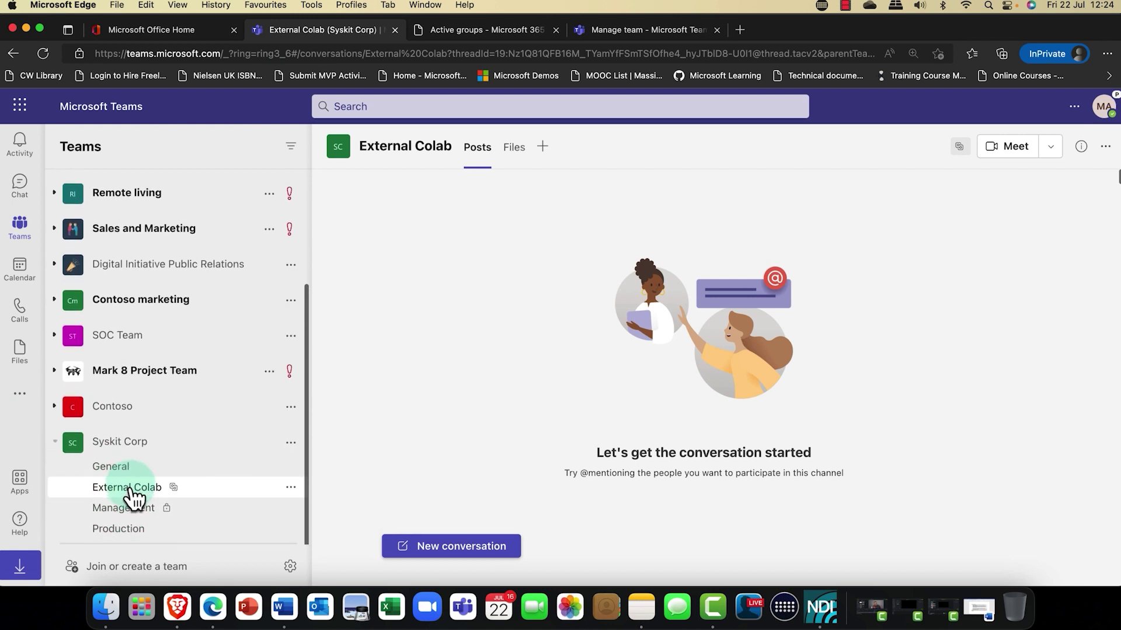
click(290, 490)
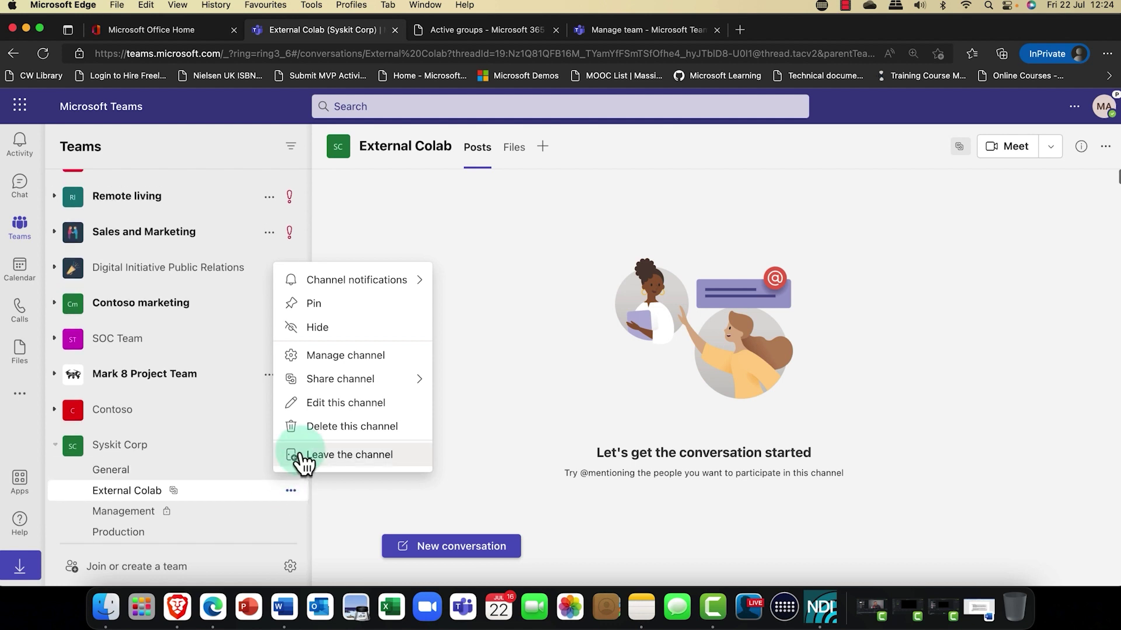
mouse_move(304, 377)
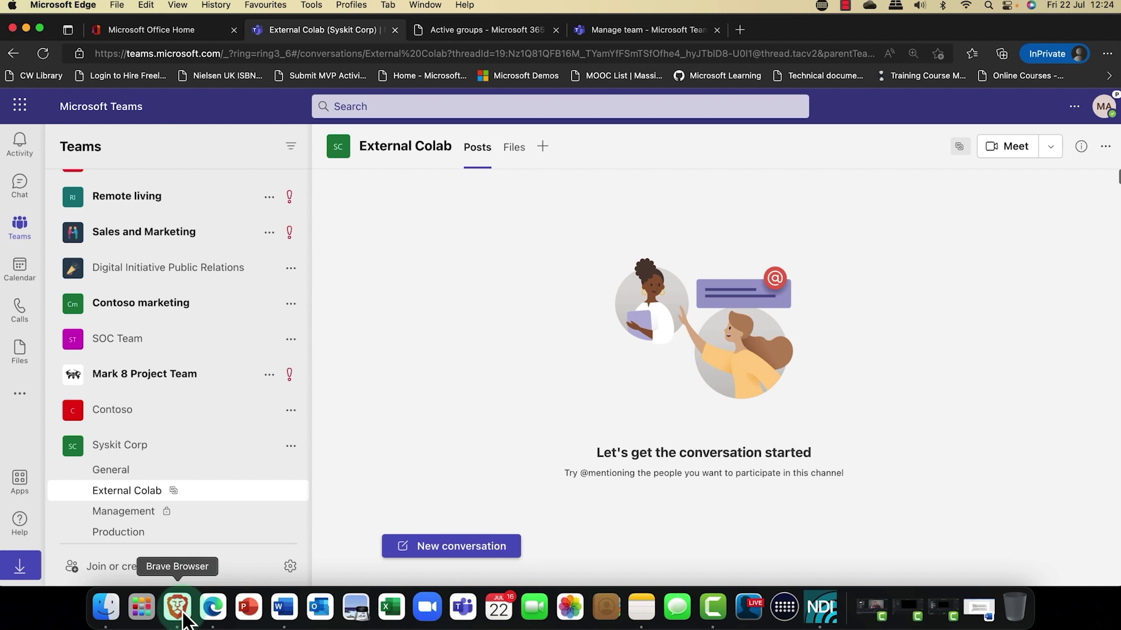
- Switch to the Brave browser and open the external tenant administrator's user details from the active users in the Microsoft 365 admin center
click(176, 607)
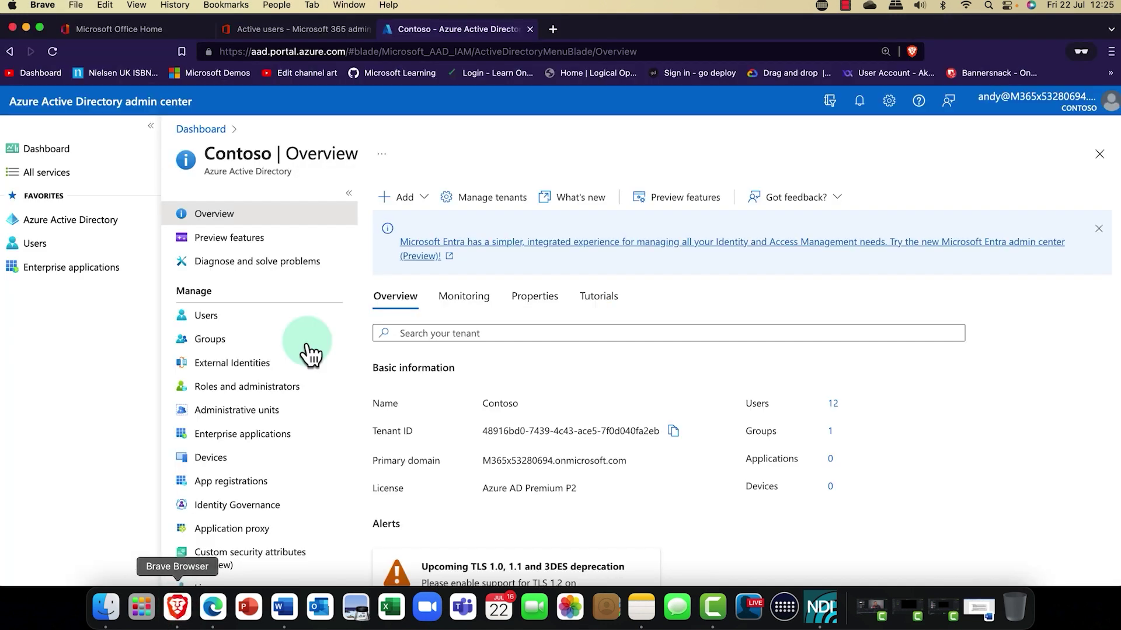
click(306, 24)
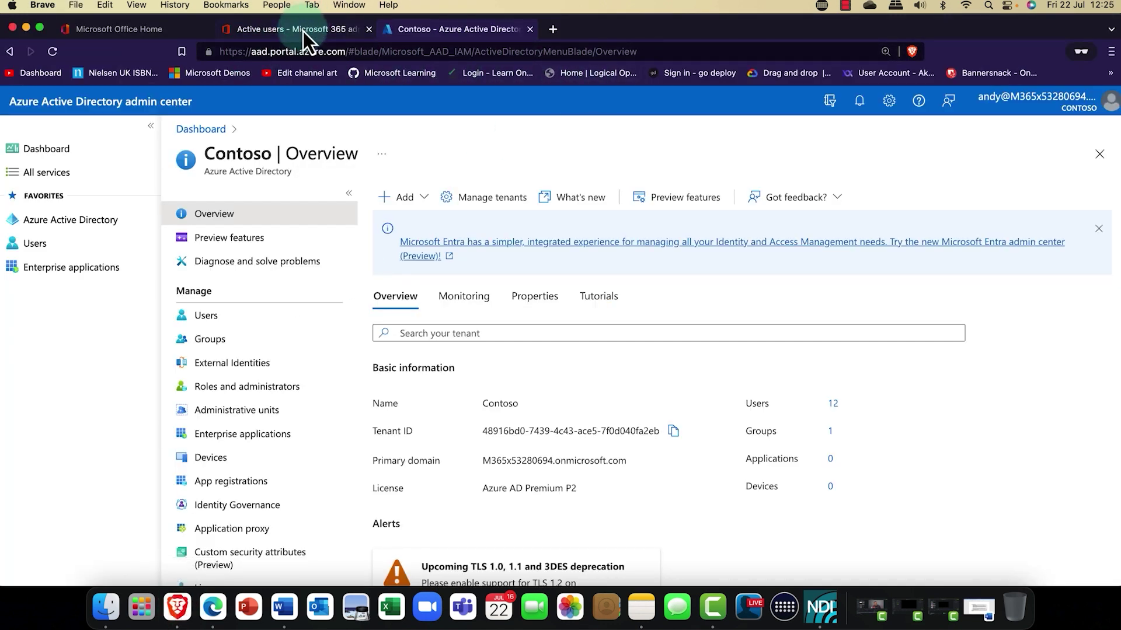
click(286, 409)
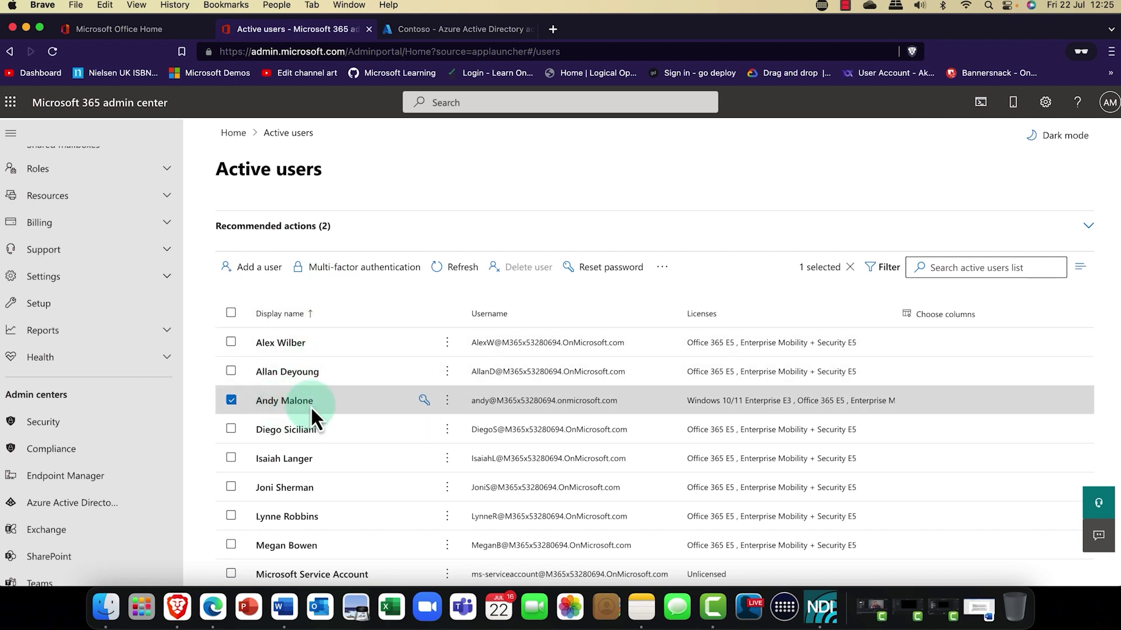
click(282, 398)
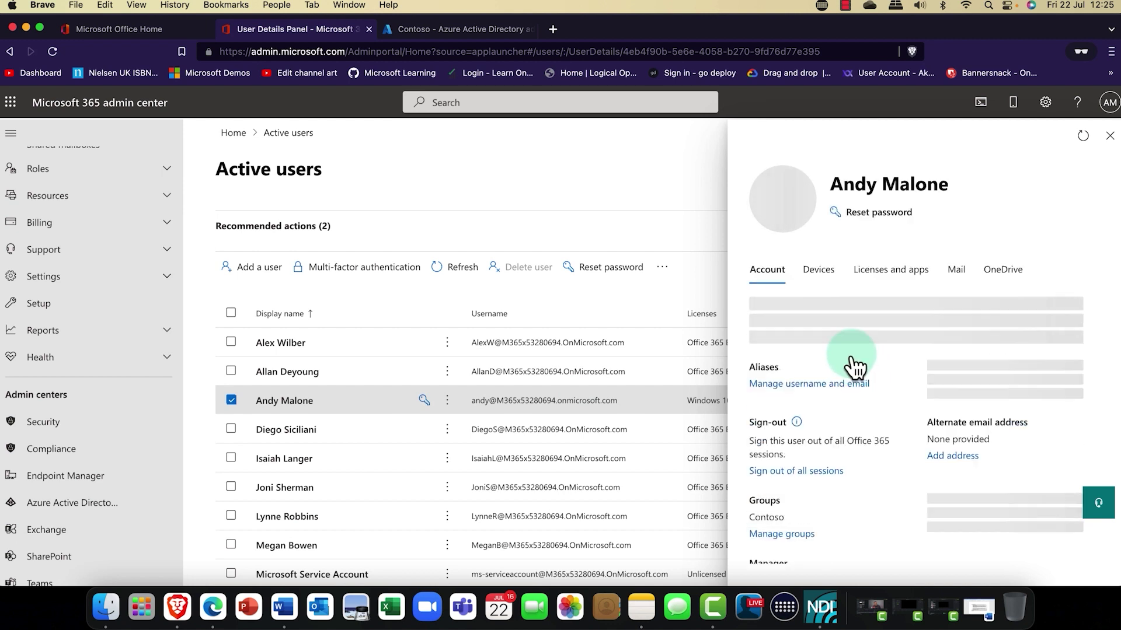
- Copy the external administrator's username email address and close the user details
drag(921, 333, 748, 335)
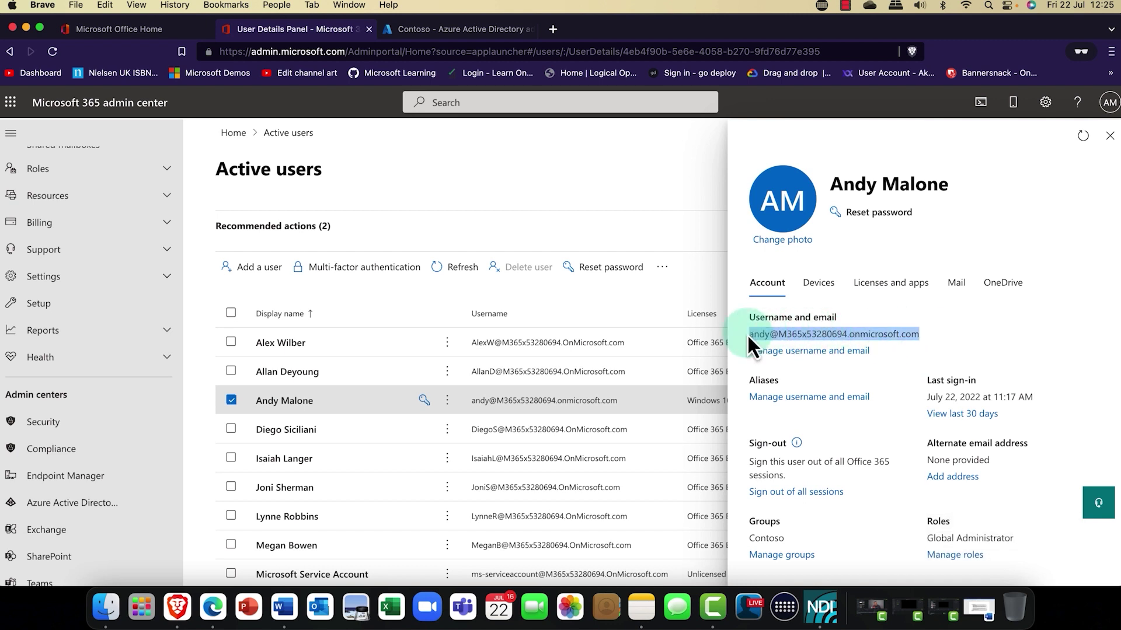
right_click(781, 338)
click(788, 368)
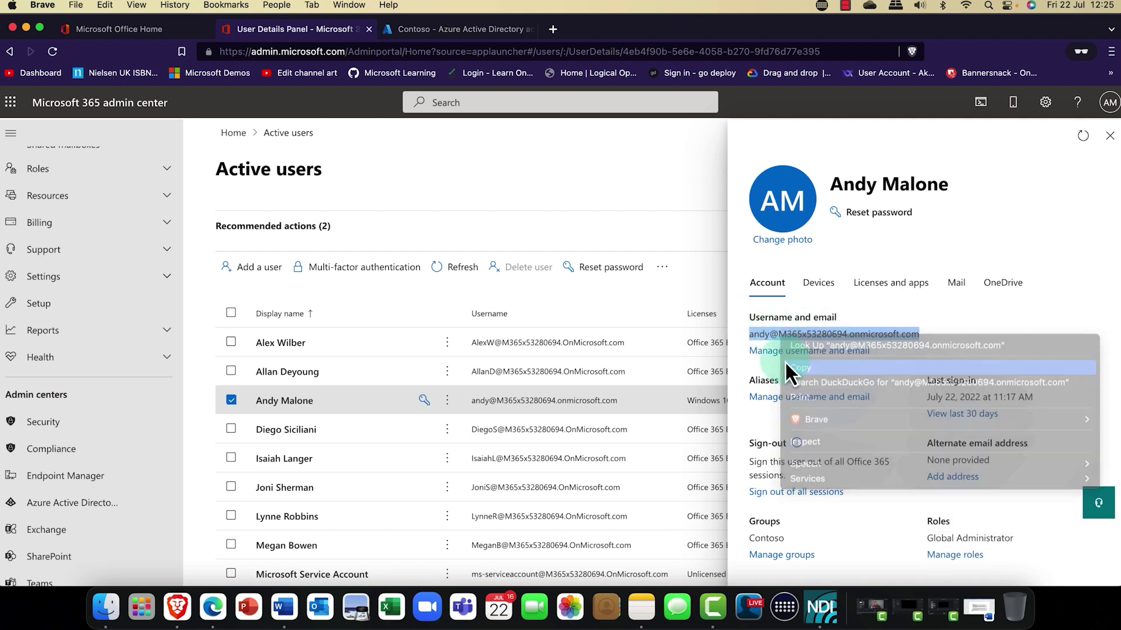
click(1109, 135)
click(753, 224)
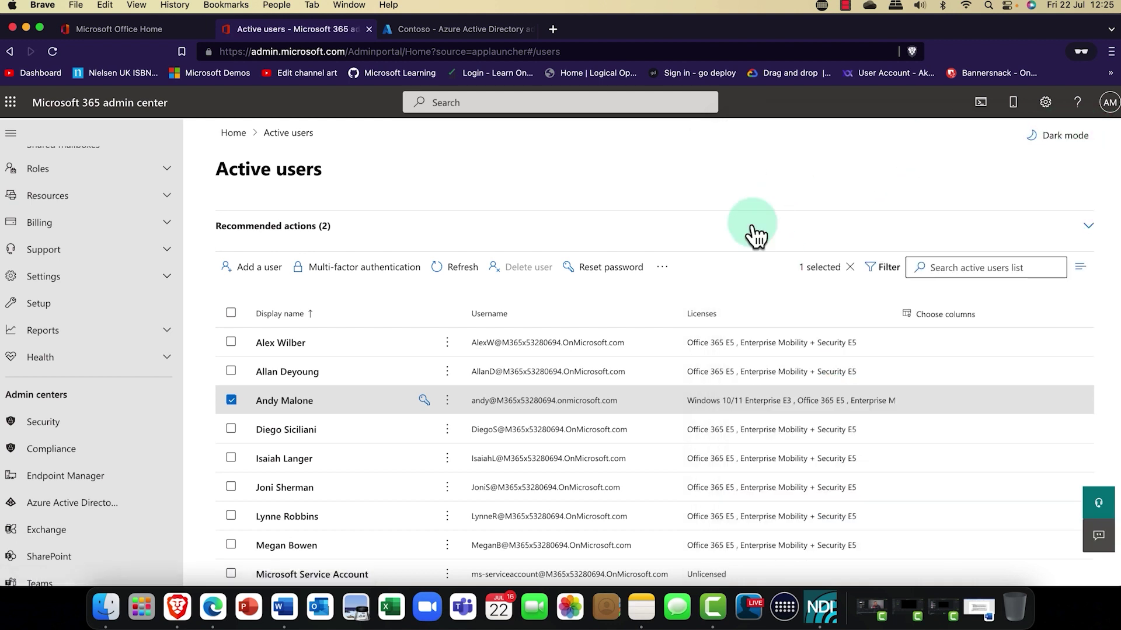
- Return to Microsoft Teams in Microsoft Edge and start sharing the External Colab channel with people
click(448, 22)
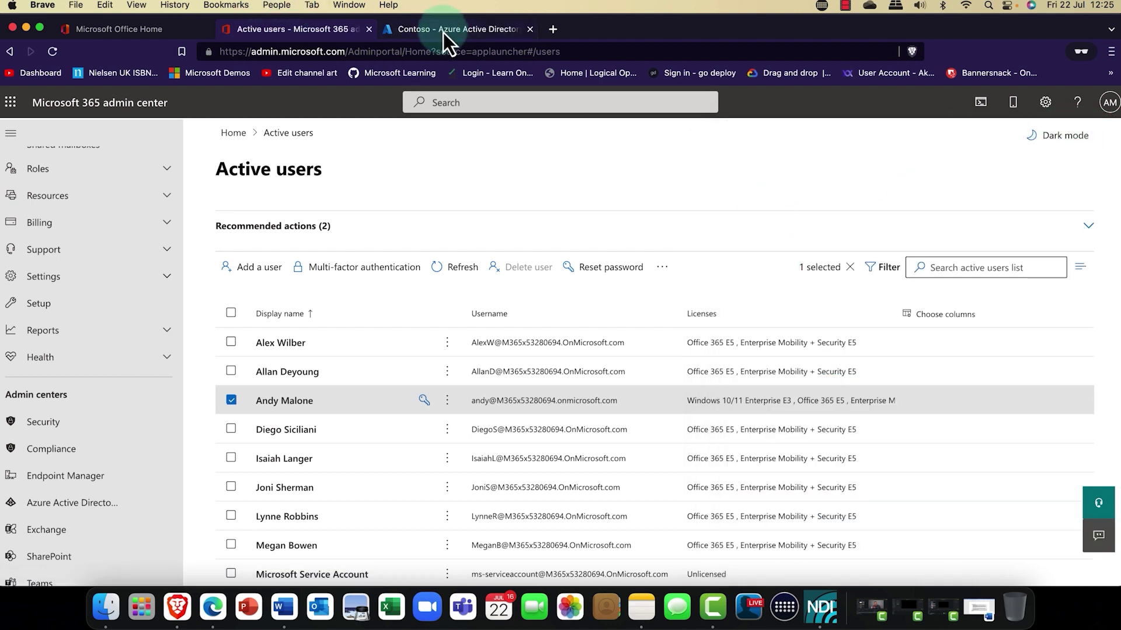
click(240, 613)
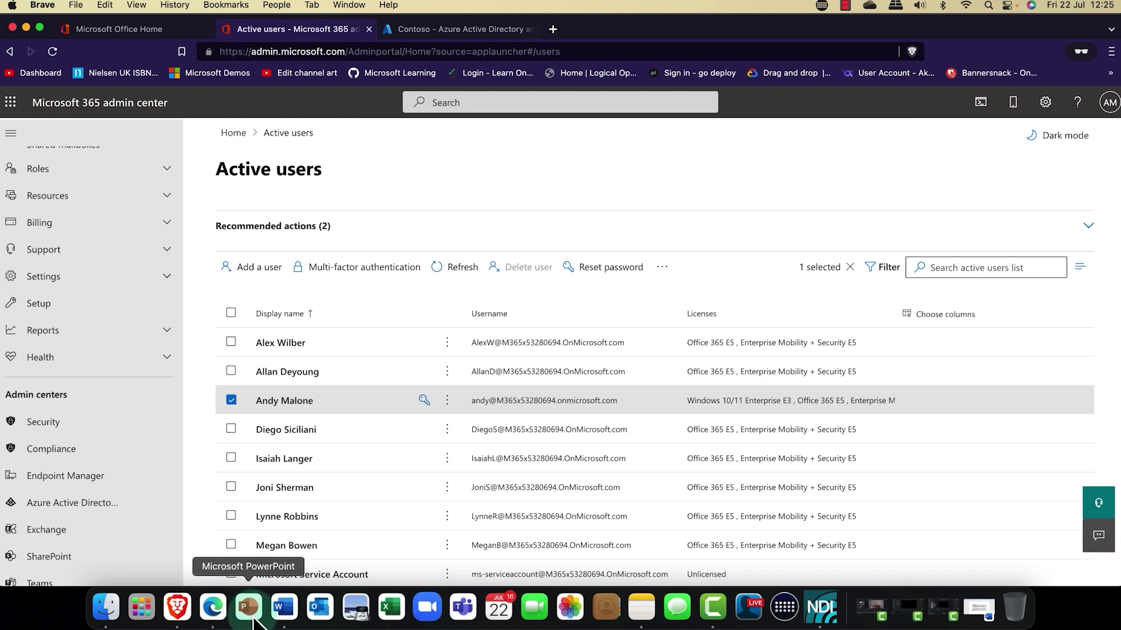
click(223, 615)
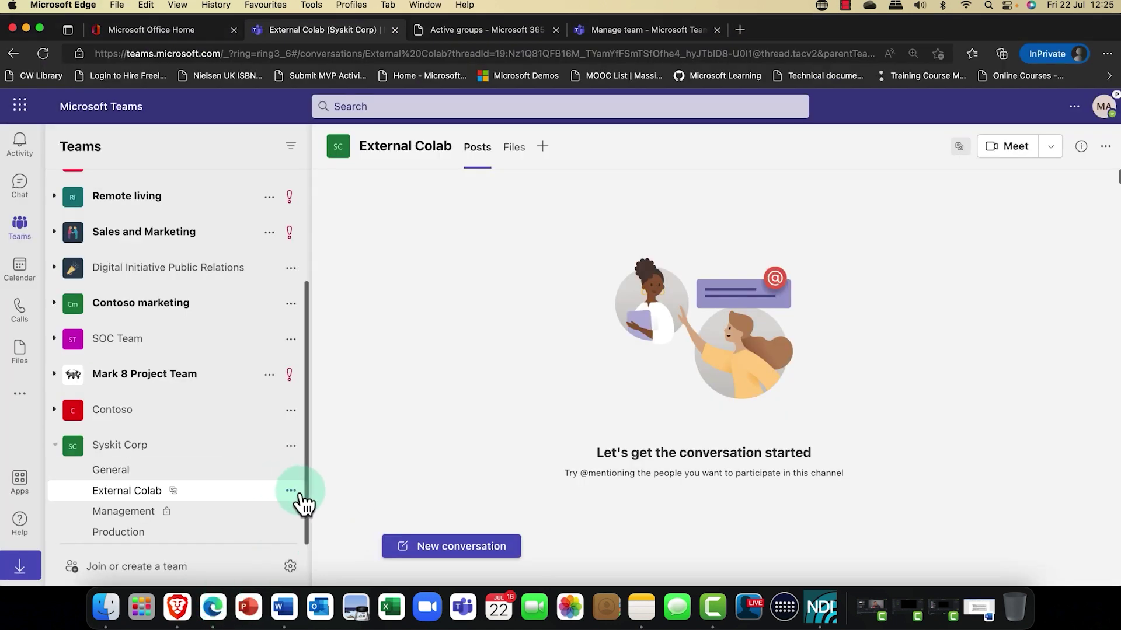
click(292, 492)
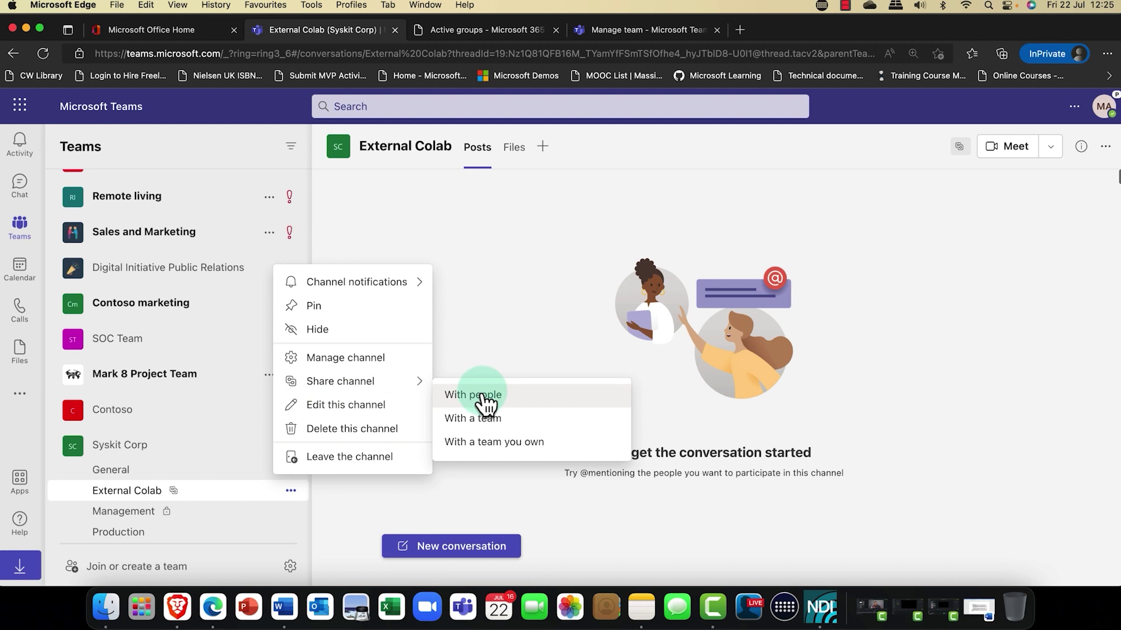
click(483, 394)
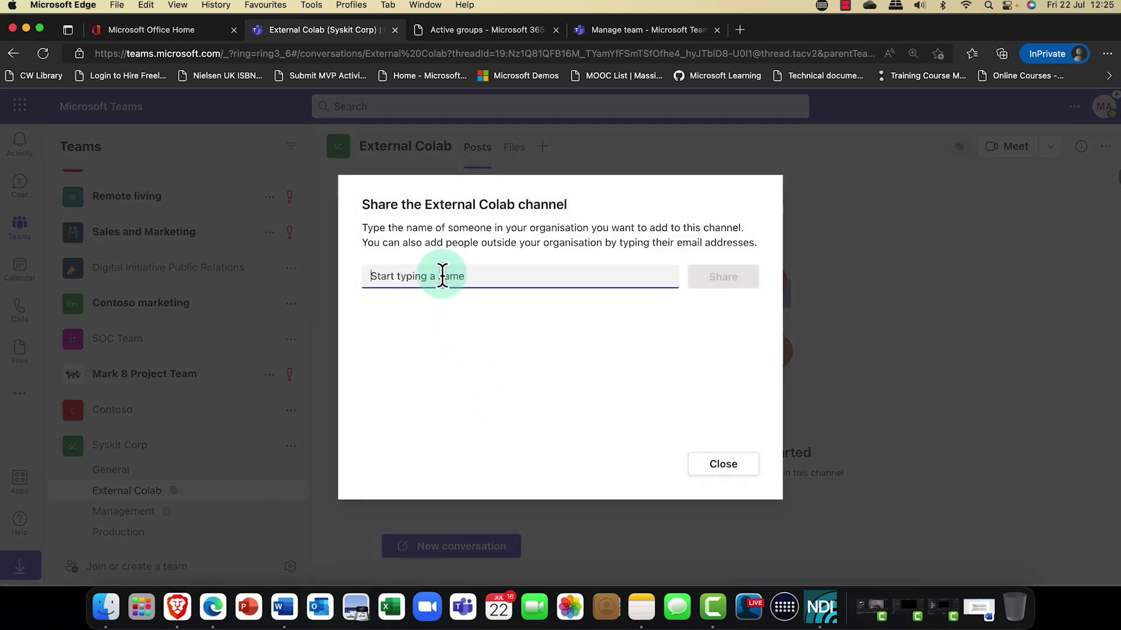
- Paste the external user's email address, select the matching external account, share the External Colab channel with it and finish sharing
right_click(442, 275)
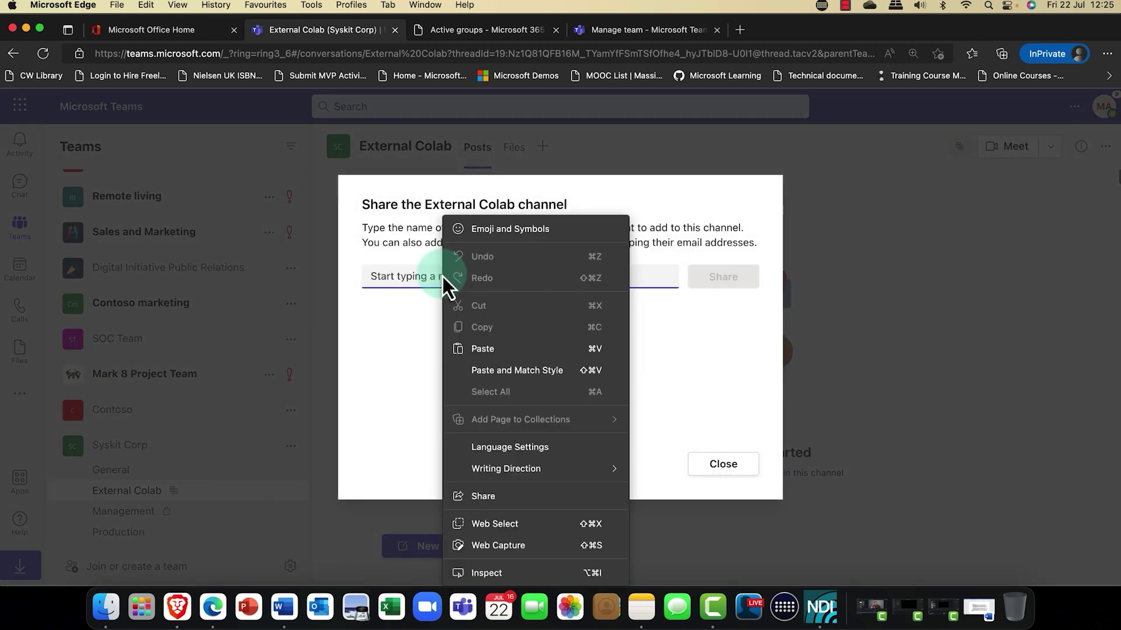
click(485, 351)
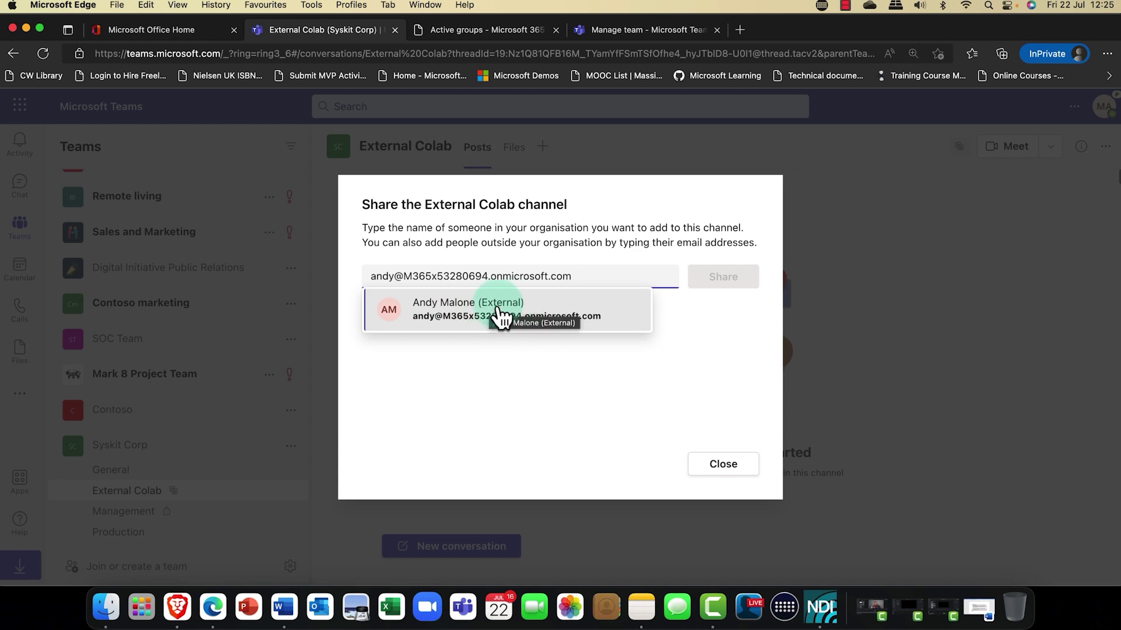
click(600, 326)
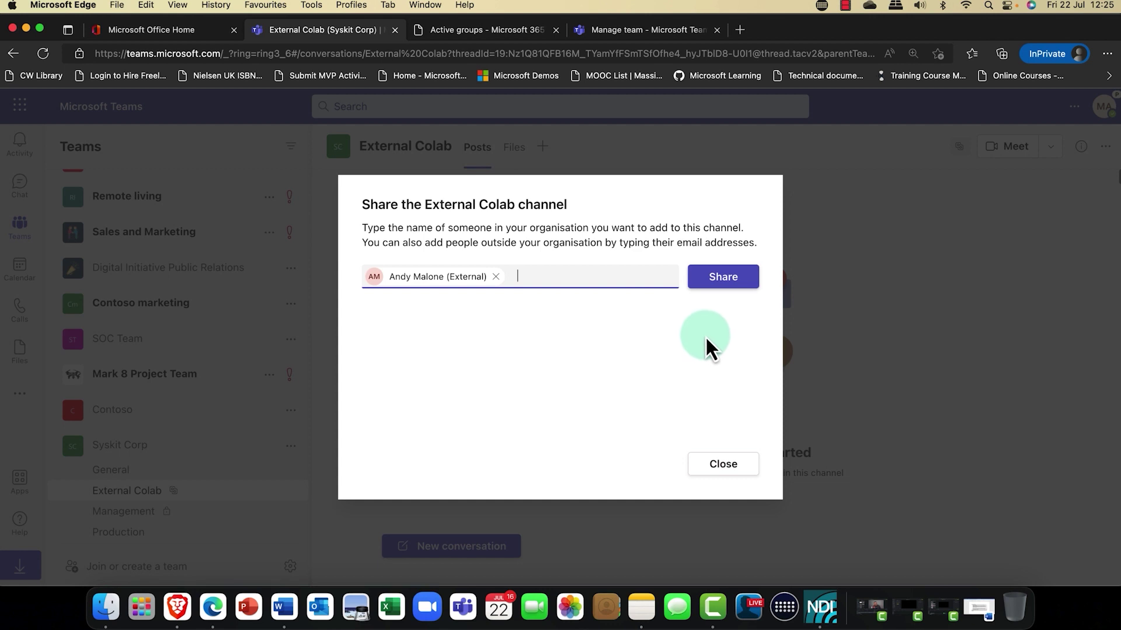
click(722, 278)
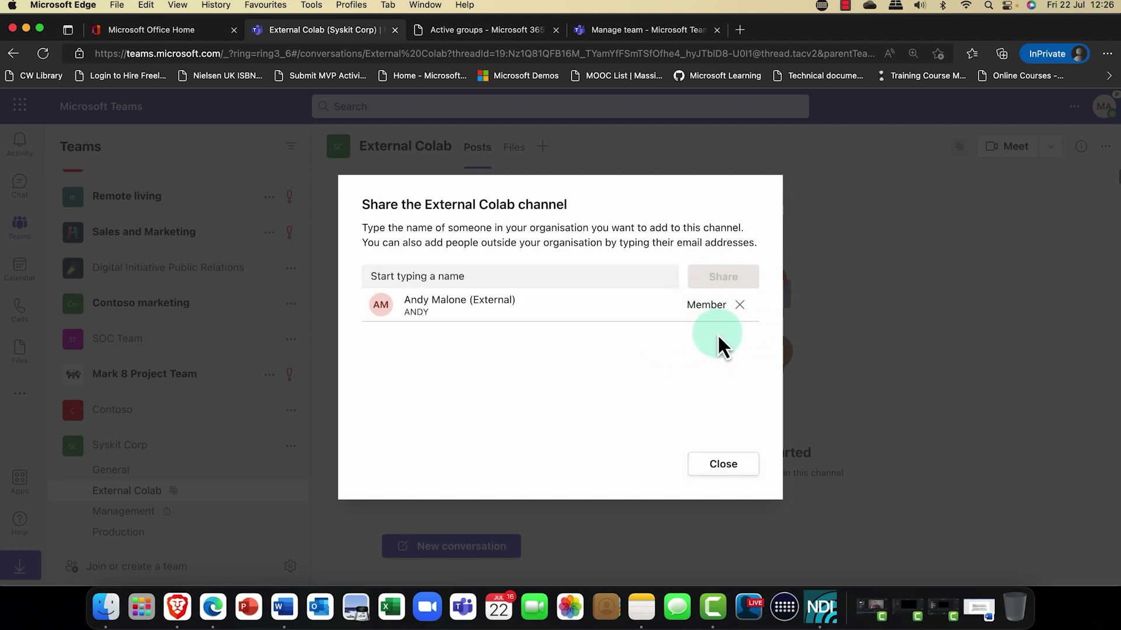
click(722, 474)
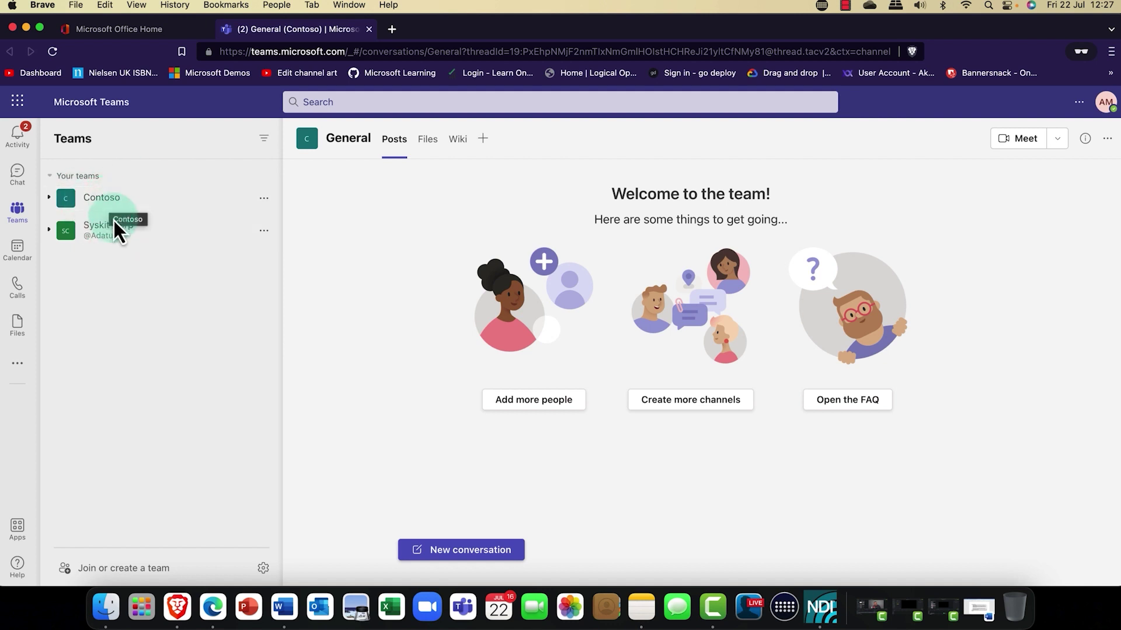
- Switch to the external user's Microsoft Teams in Brave and open the External Colab (External) channel under the Syskit Corp team
click(103, 248)
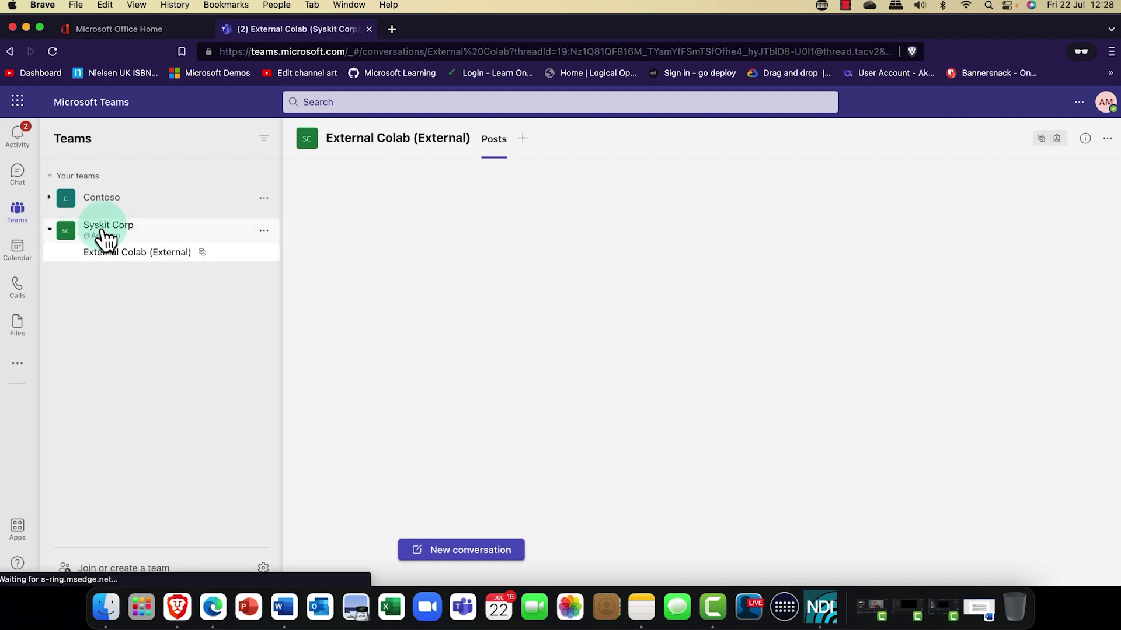
click(121, 257)
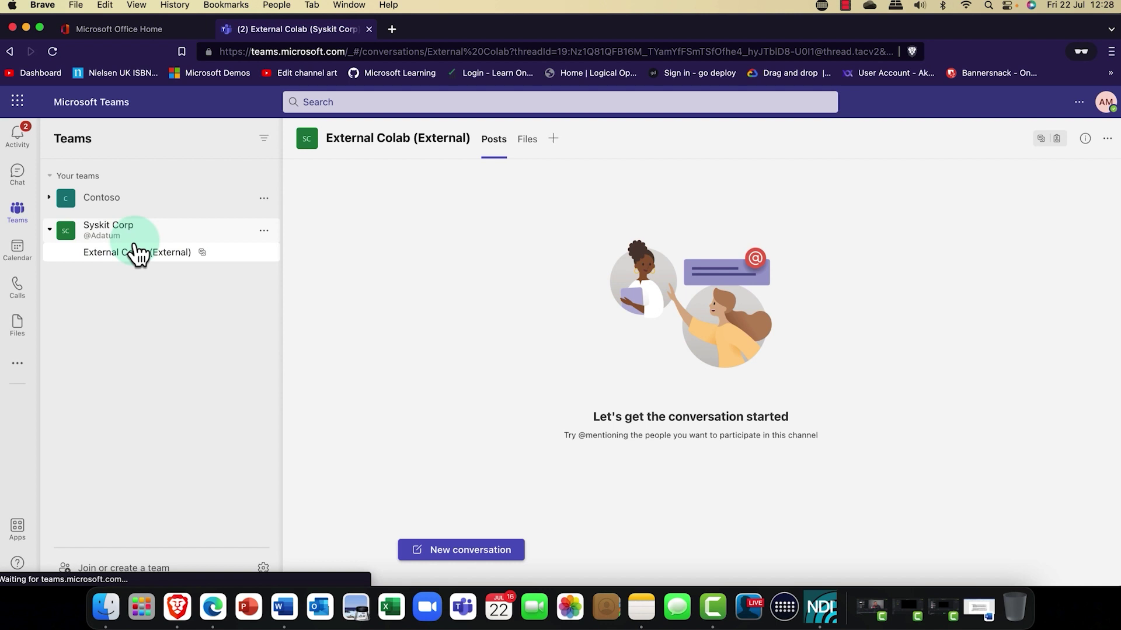